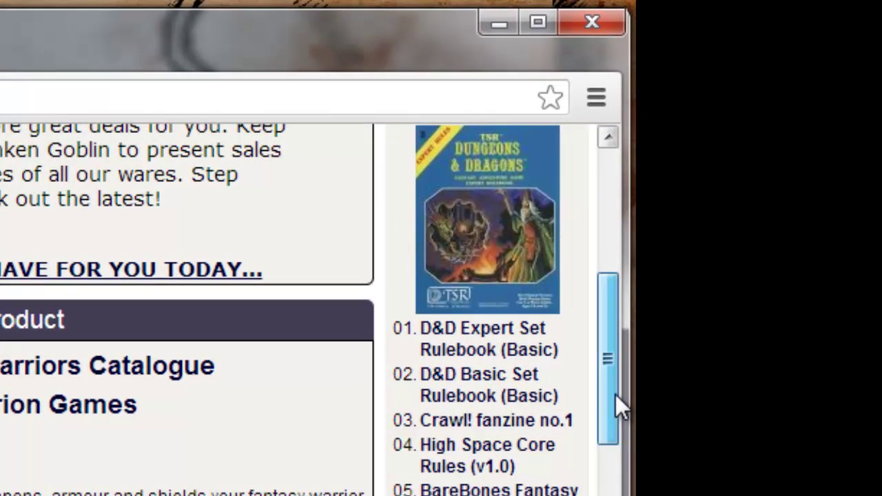
View the T1-4 Temple of Elemental Evil product page on RPGNow, then go back
left_click_drag(615, 394, 618, 376)
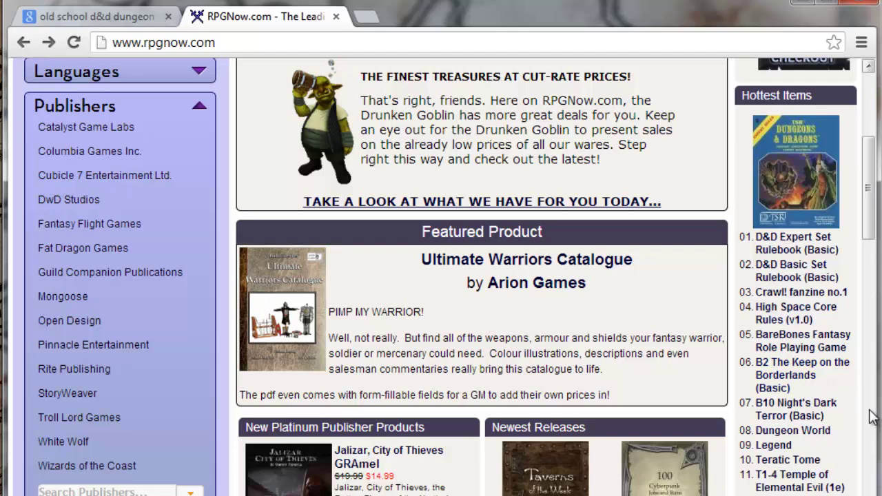
left_click(801, 487)
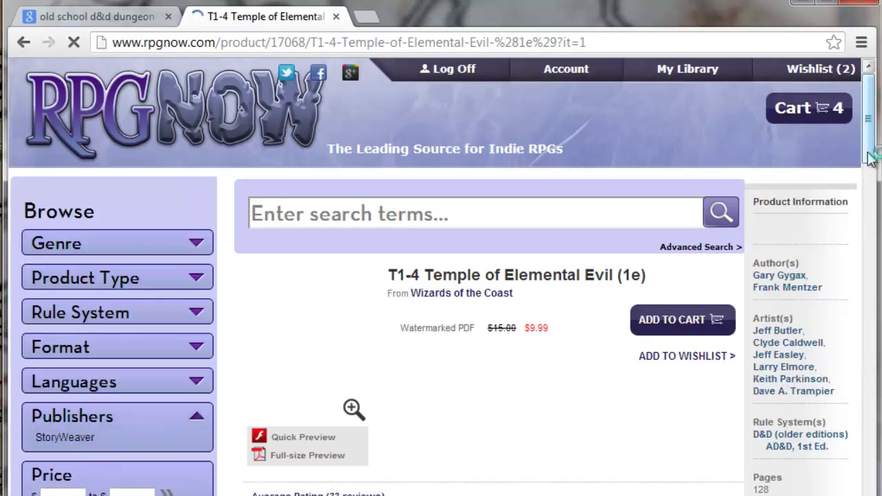
left_click_drag(870, 157, 404, 193)
left_click(23, 43)
Switch to the Google Images dungeon map symbols results and scroll through them
left_click(97, 16)
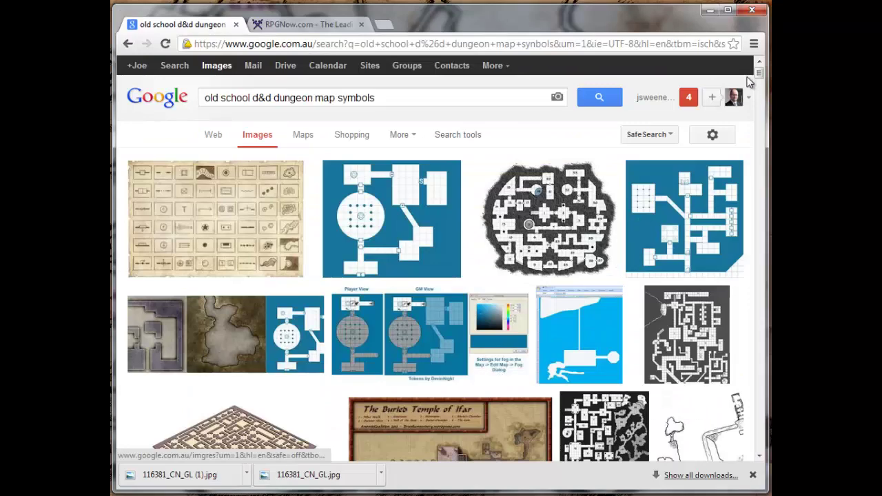
mouse_move(759, 75)
left_mouse_down()
mouse_move(760, 98)
mouse_move(761, 64)
left_mouse_up()
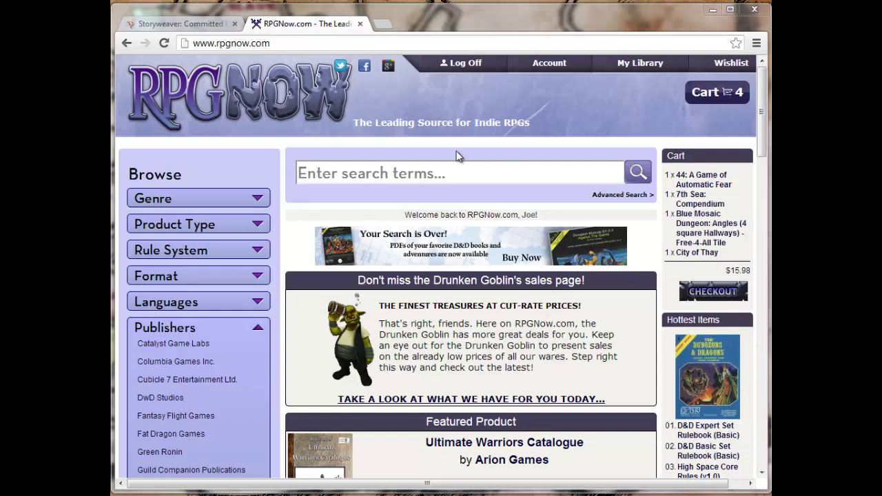
In a new tab, search images for 'd&d old school maps symbols' and preview the first sheet
left_click(382, 24)
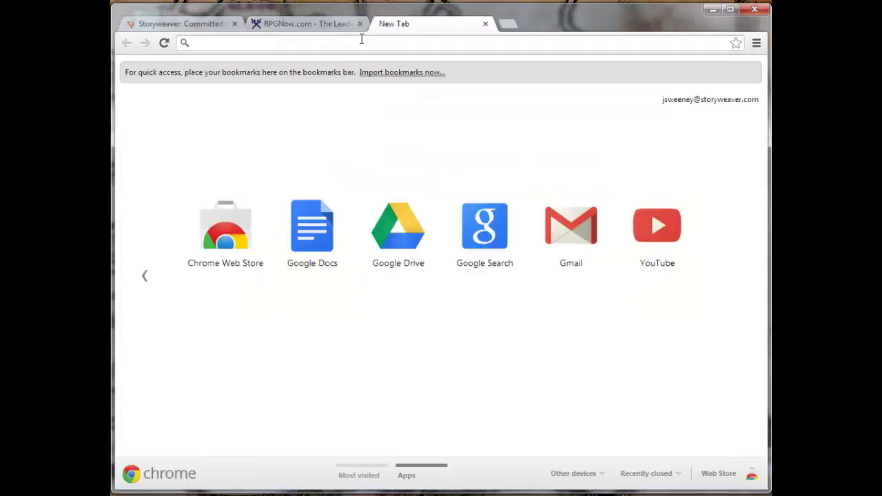
type("d&d old school maps symbols")
key("Return")
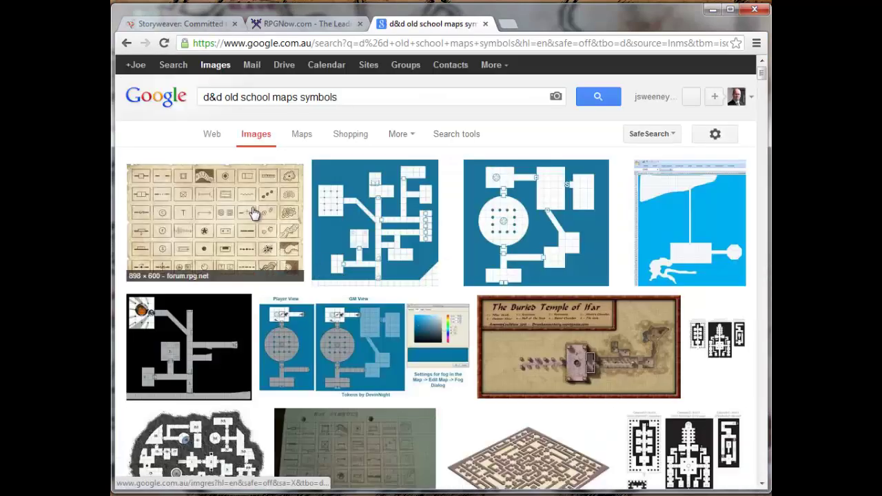
left_click(210, 211)
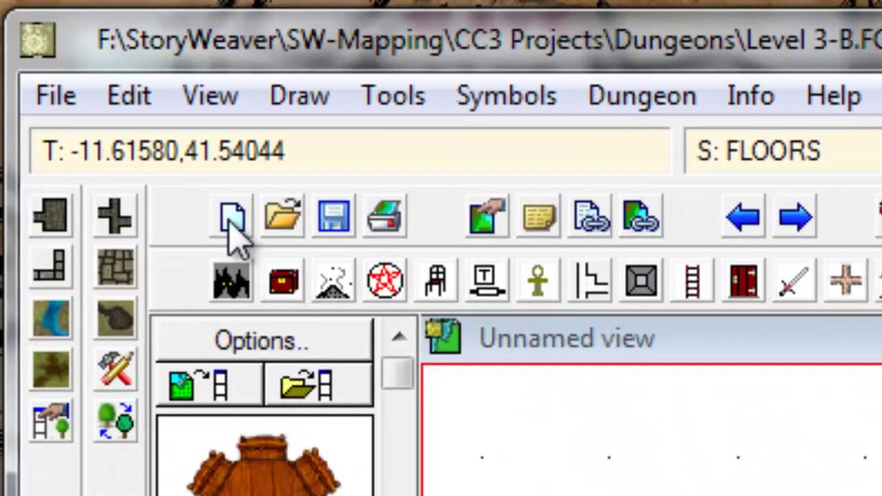
Discard Level 3-B changes and create a new Symbol Catalogs drawing using Blank Dungeon Catalog
left_click(233, 219)
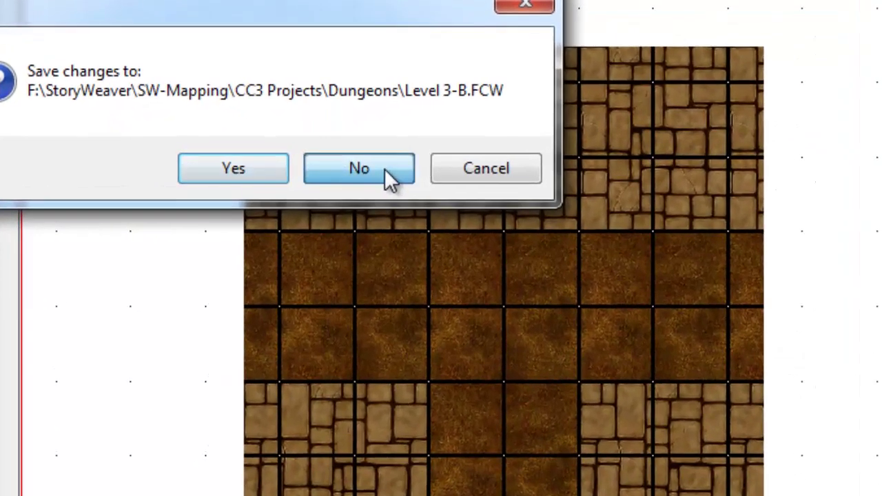
left_click(371, 164)
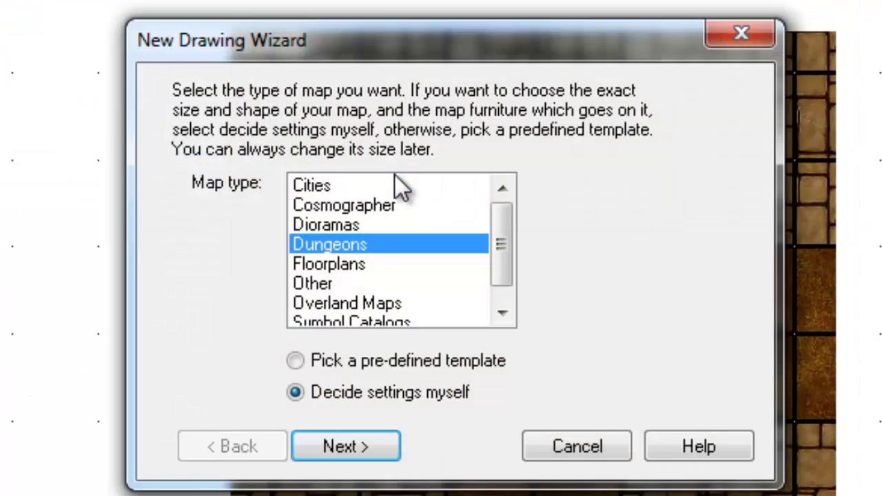
left_click_drag(508, 271, 502, 289)
left_click(400, 304)
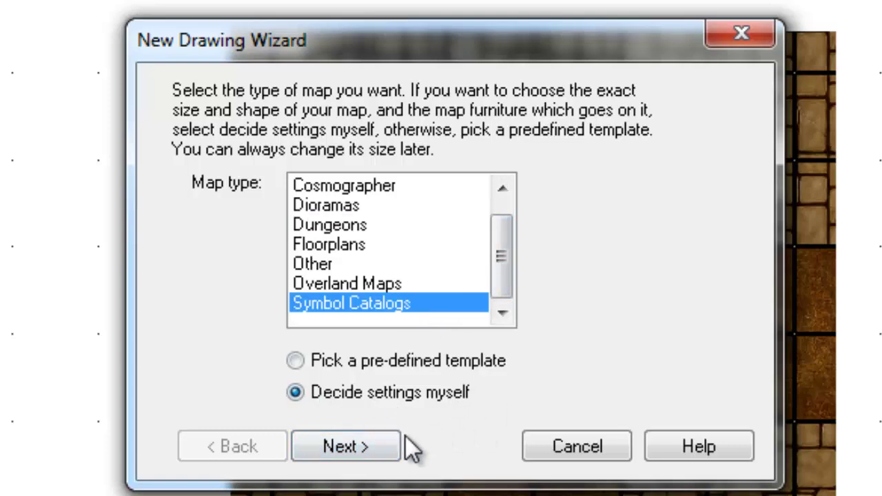
left_click(358, 445)
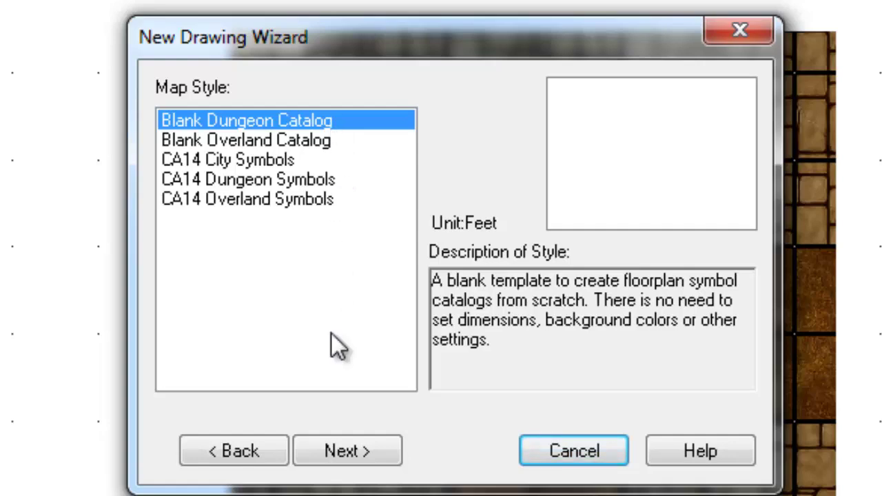
left_click(342, 450)
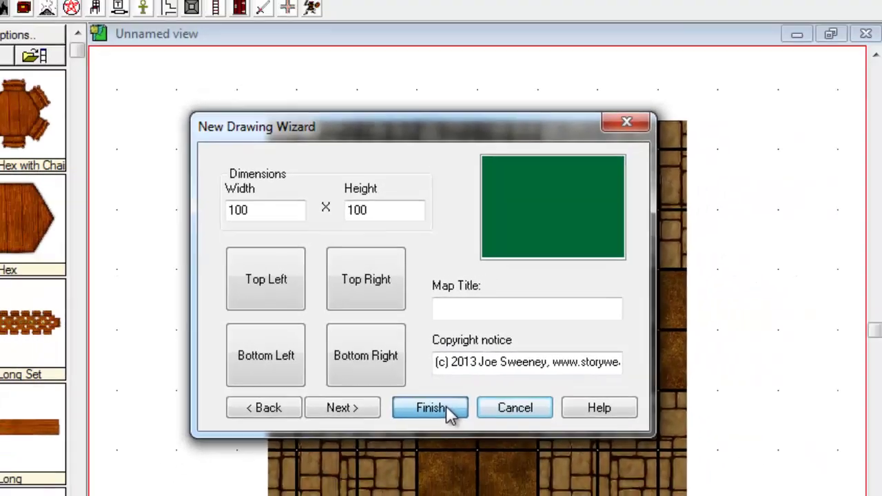
left_click(430, 408)
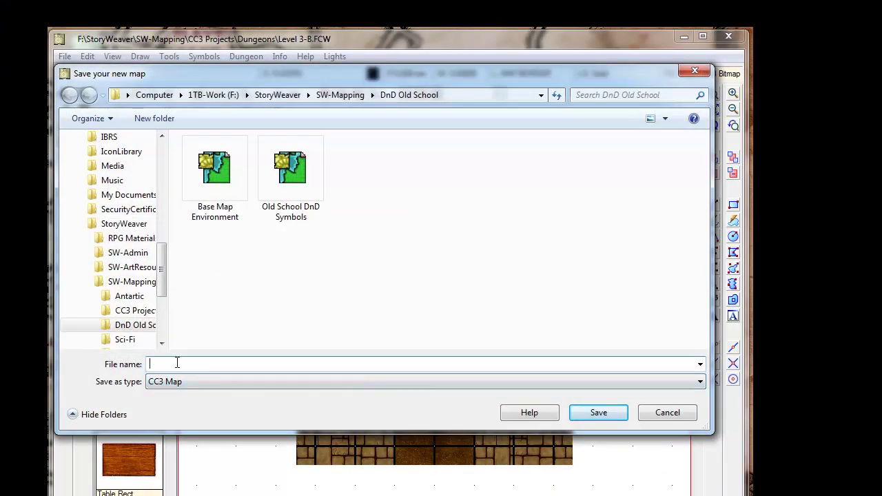
Save the new map as 'Old School DnD Dungeons Tutorial'
type("Ol")
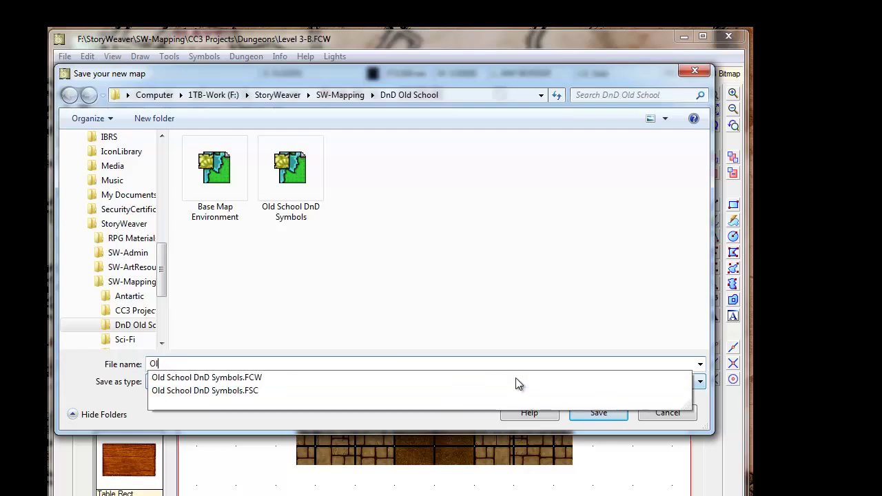
type("d School DnD Dungeons T")
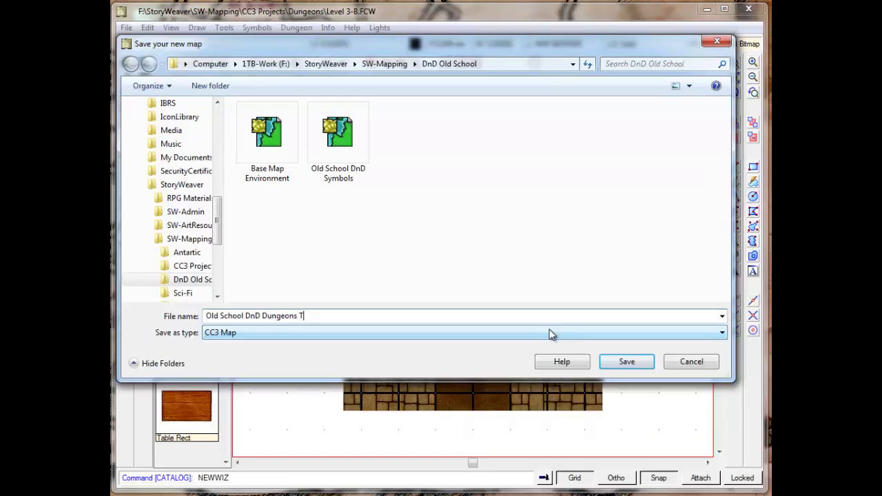
type("utorial")
key("Return")
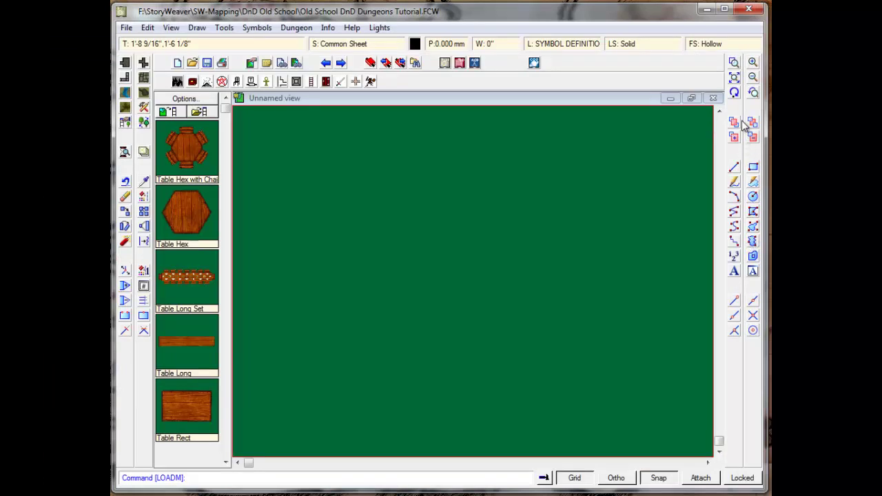
Zoom out once so the faint dot grid shows on the green sheet
left_click(754, 77)
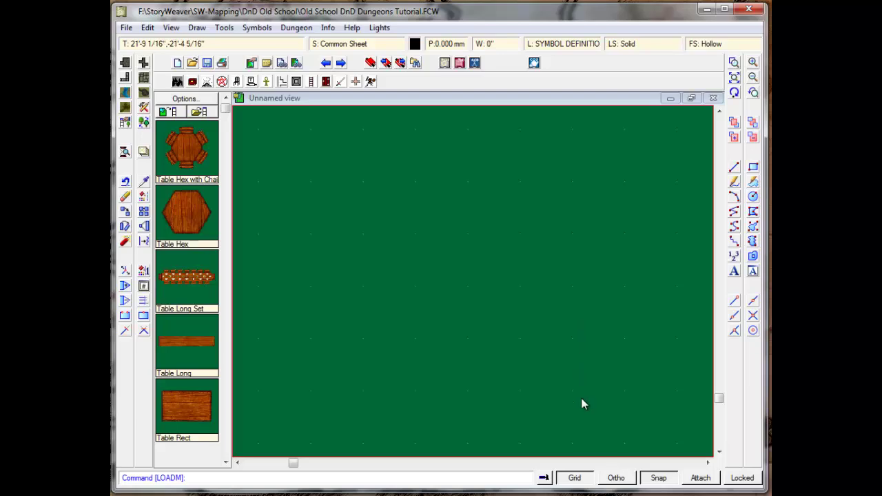
Set the 5' grid, 1 snap grid to 24 snap divisions
right_click(575, 478)
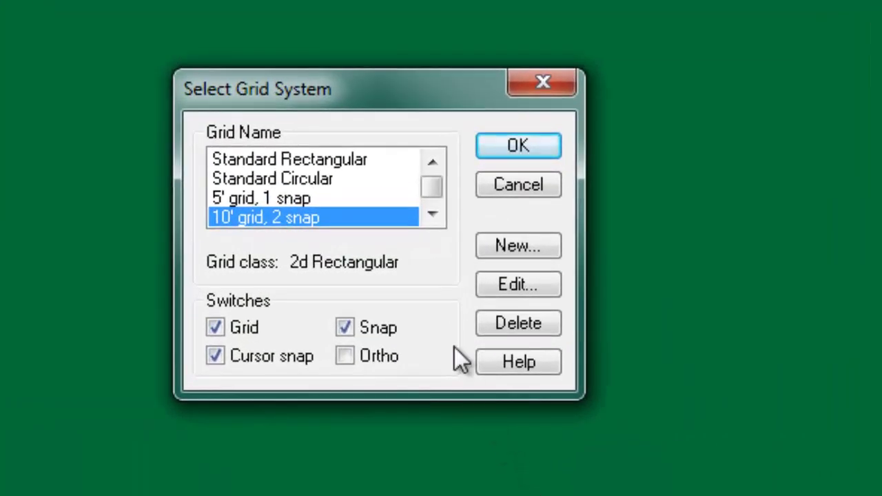
left_click(294, 197)
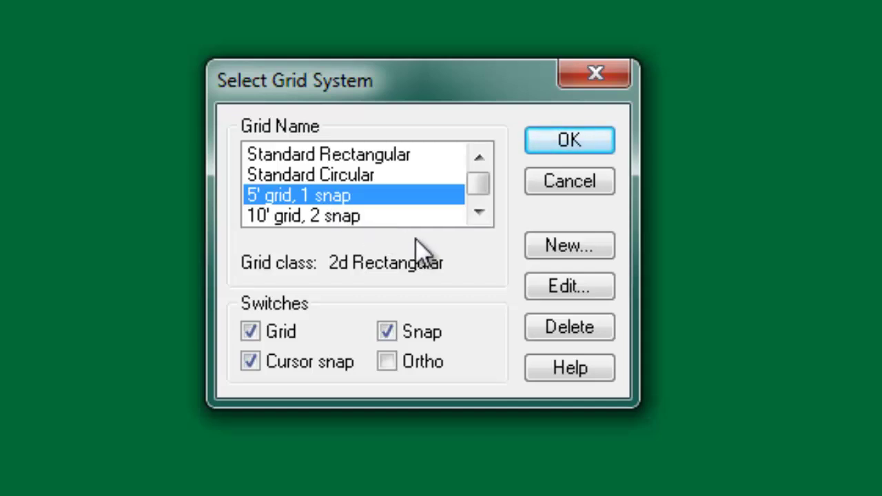
left_click(568, 293)
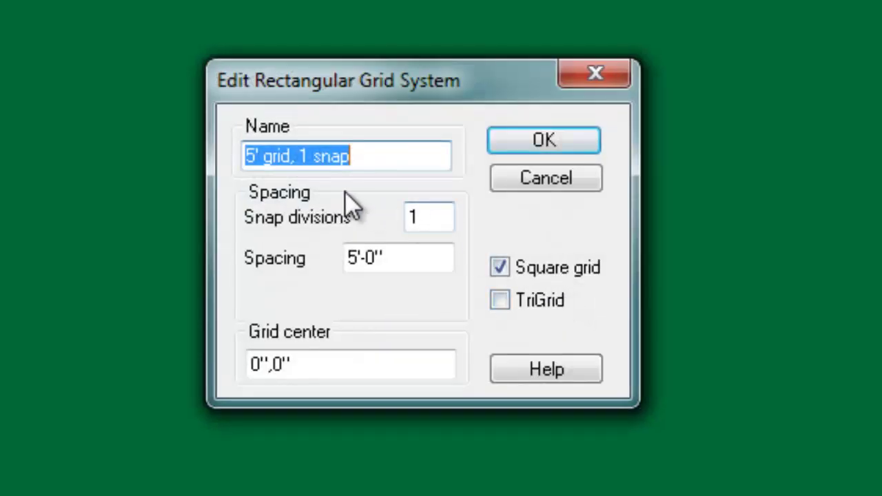
left_click(388, 149)
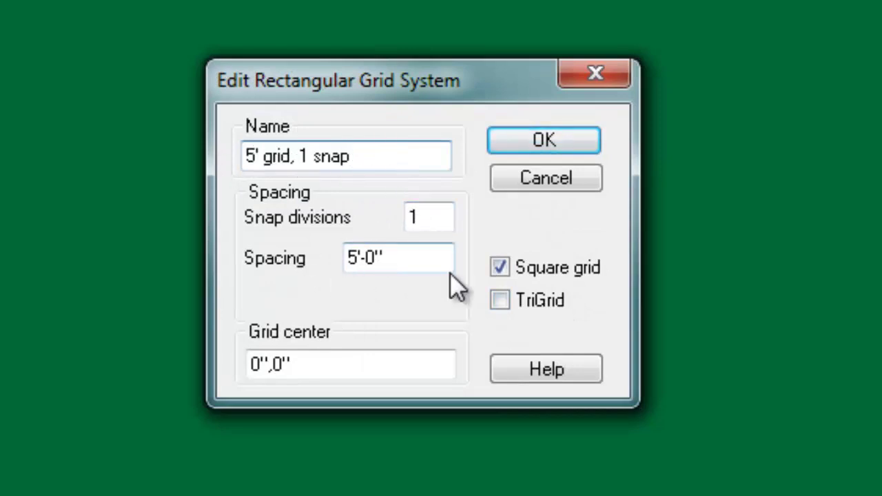
left_click(437, 213)
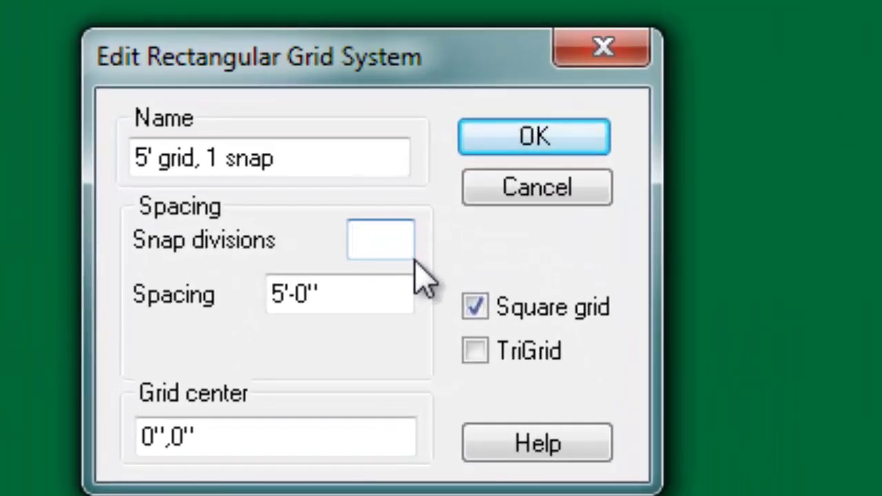
type("24")
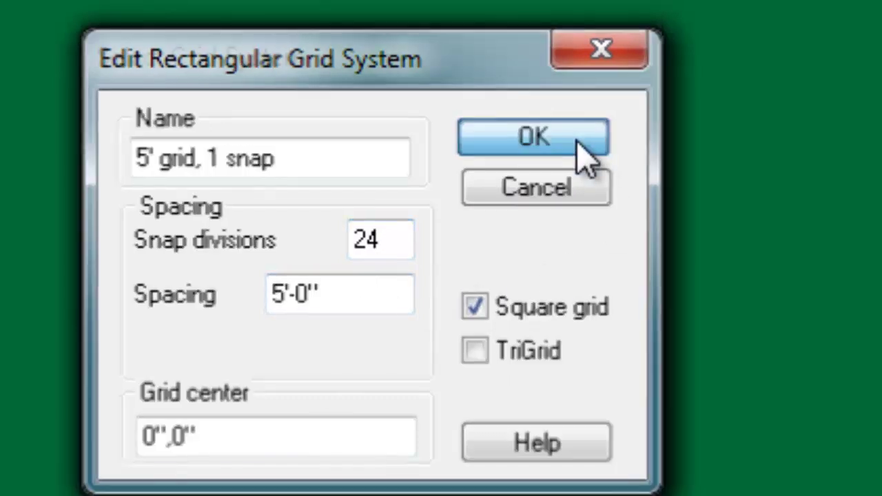
left_click(579, 143)
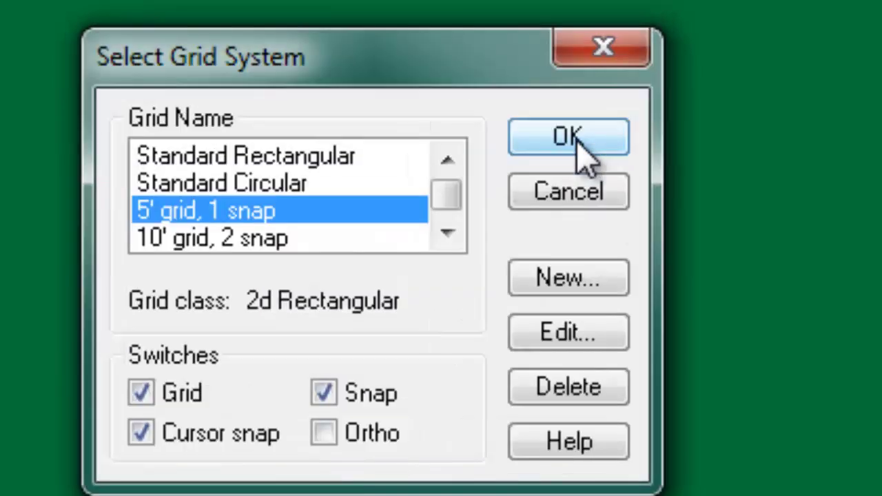
Rename the grid to 5' grid, 24 snap
left_click(574, 334)
left_click(220, 158)
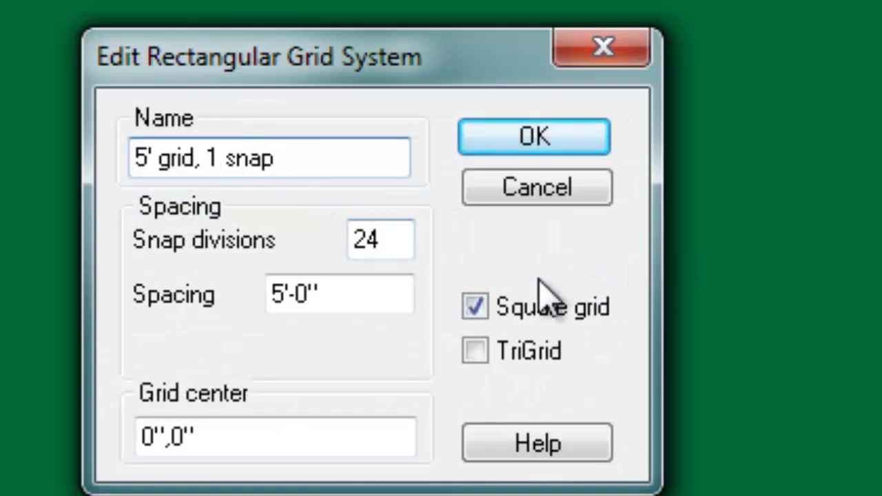
key("BackSpace")
type("24")
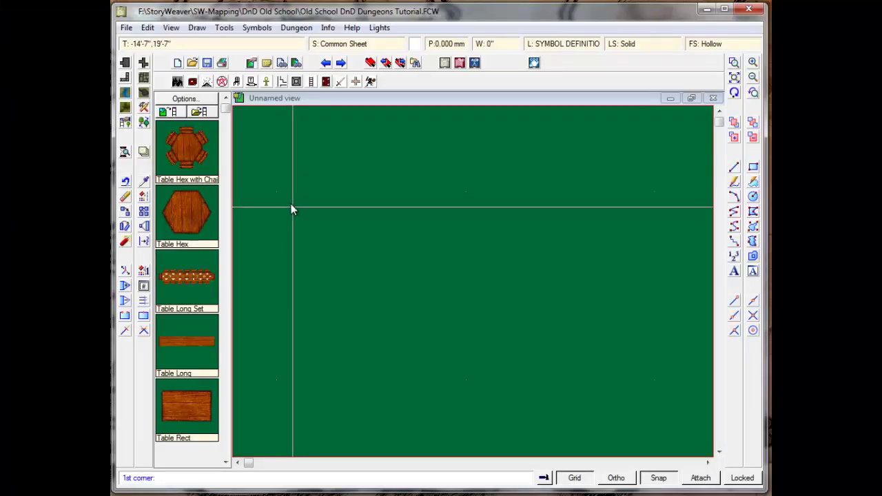
Draw a rectangle outline, then switch the fill style from Hollow to Solid
left_click(292, 206)
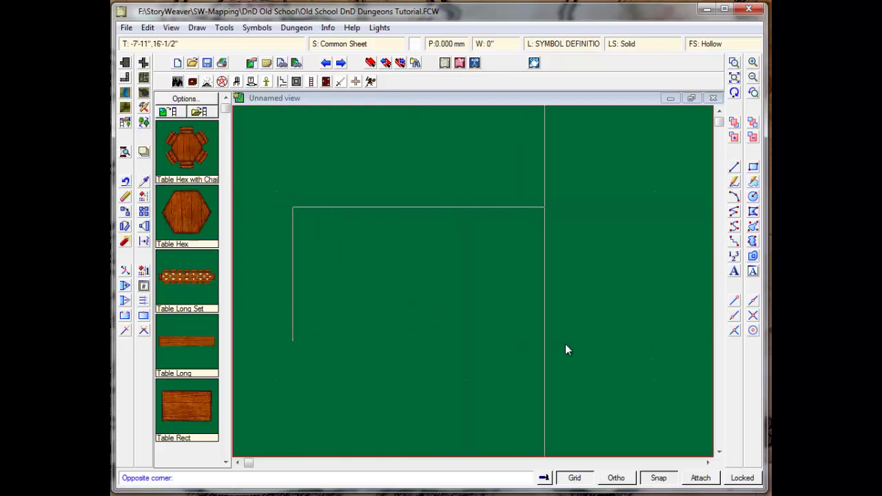
left_click(641, 364)
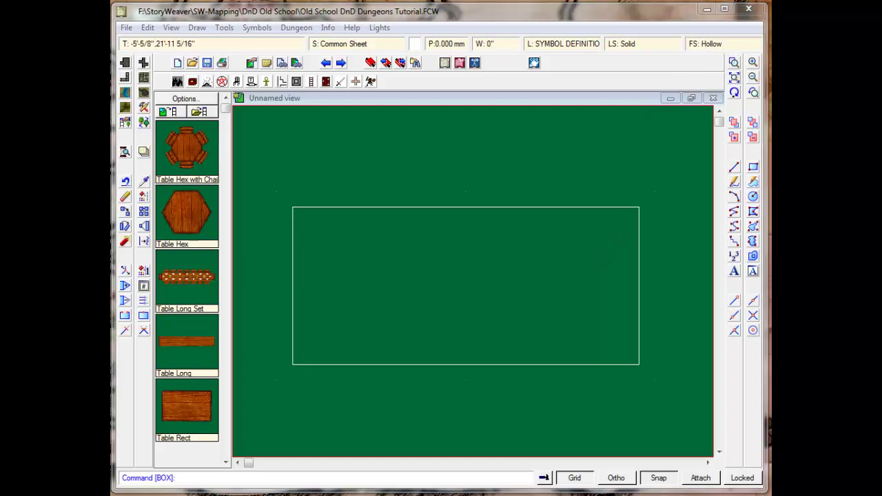
left_click(705, 44)
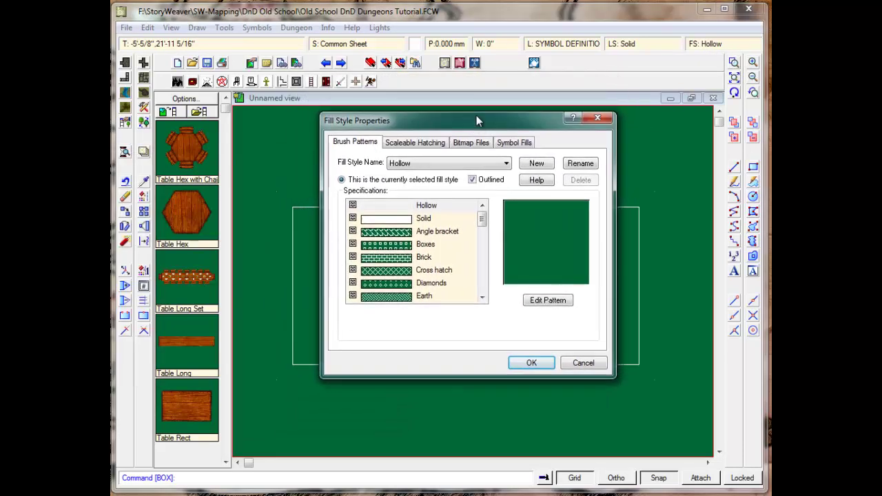
left_click(394, 221)
left_click(532, 363)
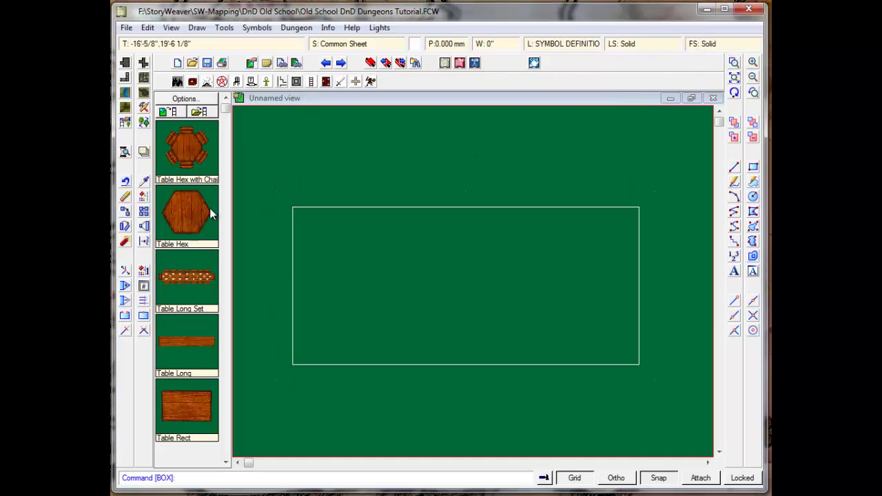
Apply the Solid fill style to the rectangle so it becomes solid white
left_click(144, 196)
right_click(330, 224)
left_click(327, 225)
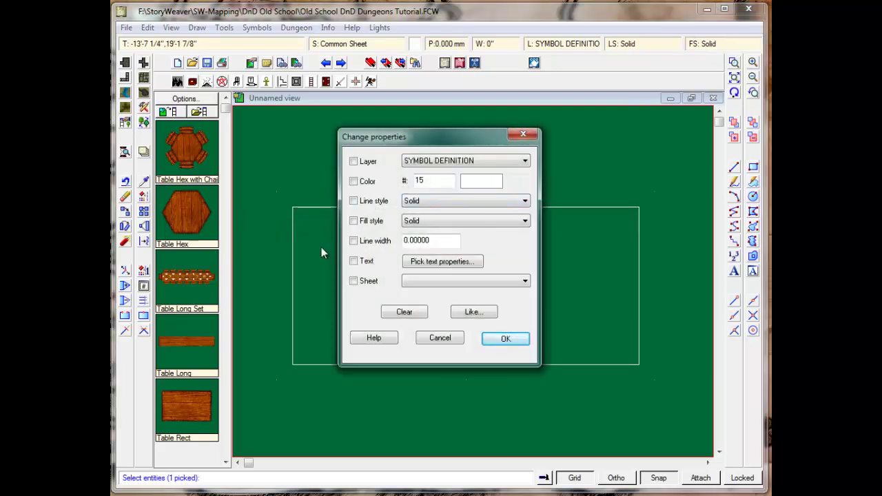
left_click(353, 220)
left_click(506, 339)
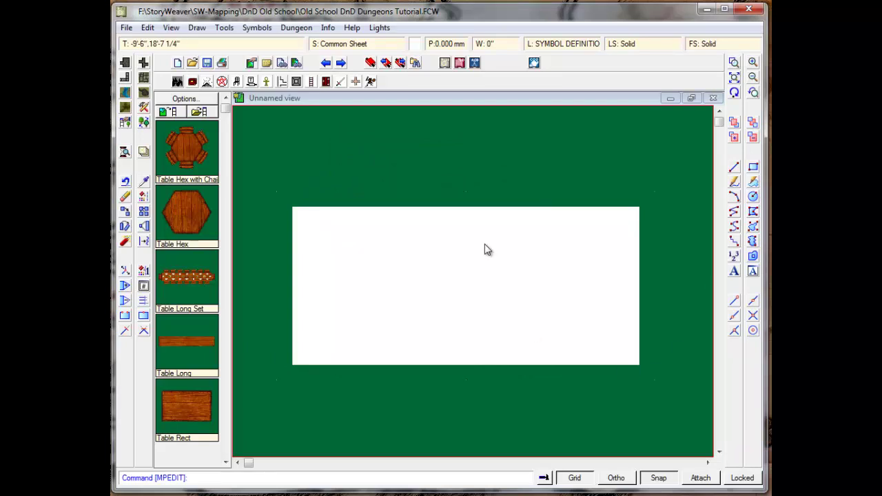
Set the current drawing colour to black (colour 0)
left_click(416, 44)
left_click(328, 175)
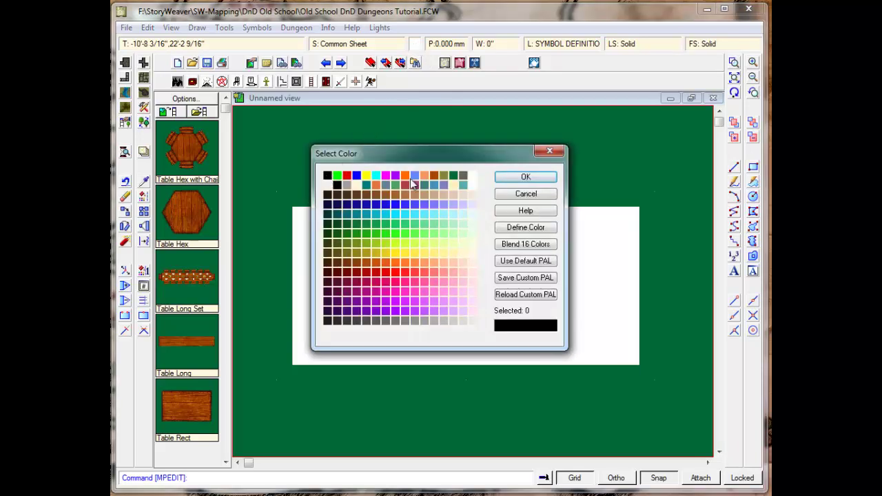
left_click(527, 177)
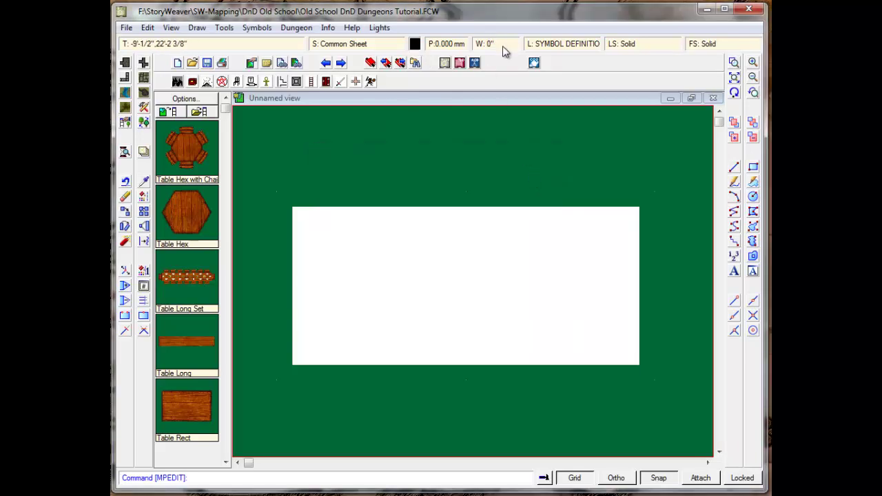
Change the W: status-bar line width for new lines to 3 inches
left_click(503, 47)
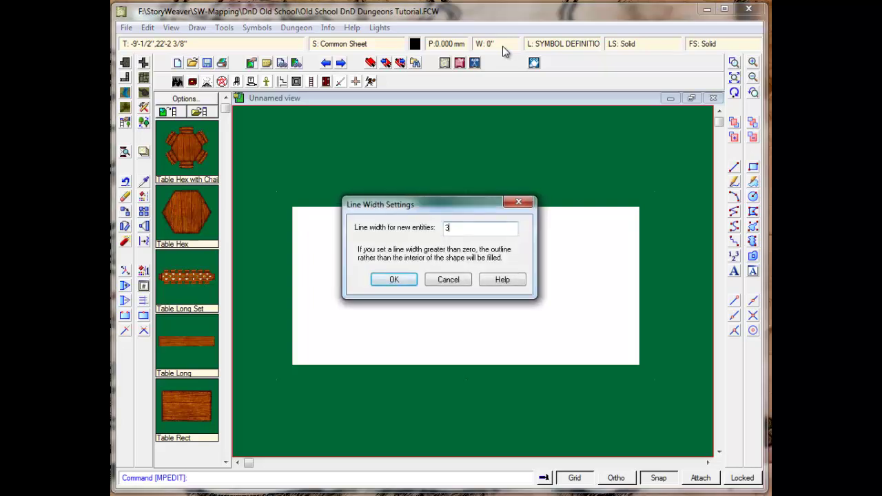
key("Return")
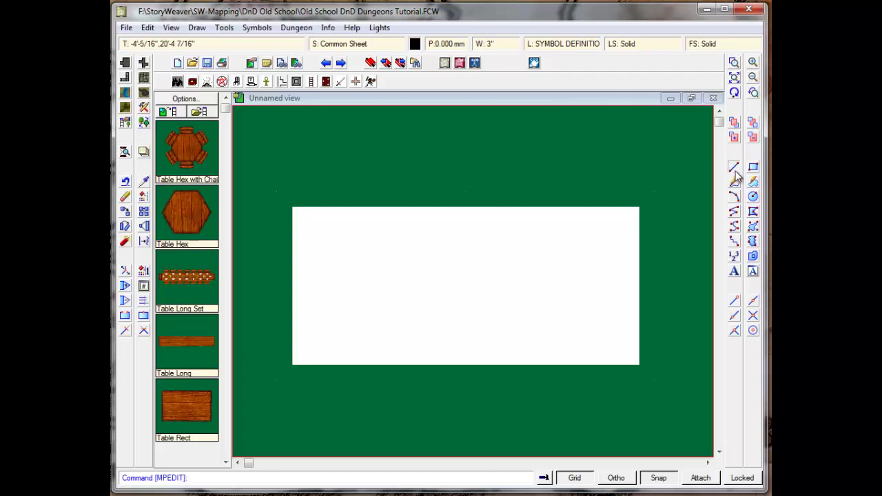
Trace a closed thick black polyline border around the white rectangle's four corners
left_click(735, 211)
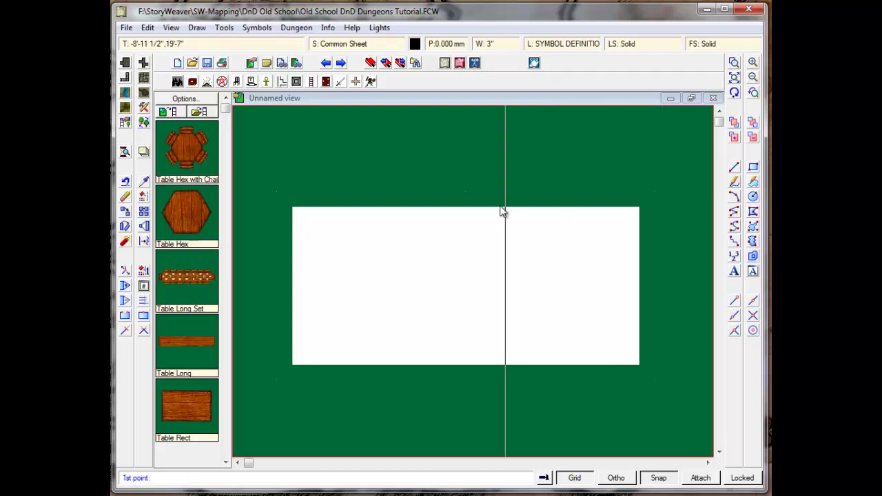
left_click(466, 209)
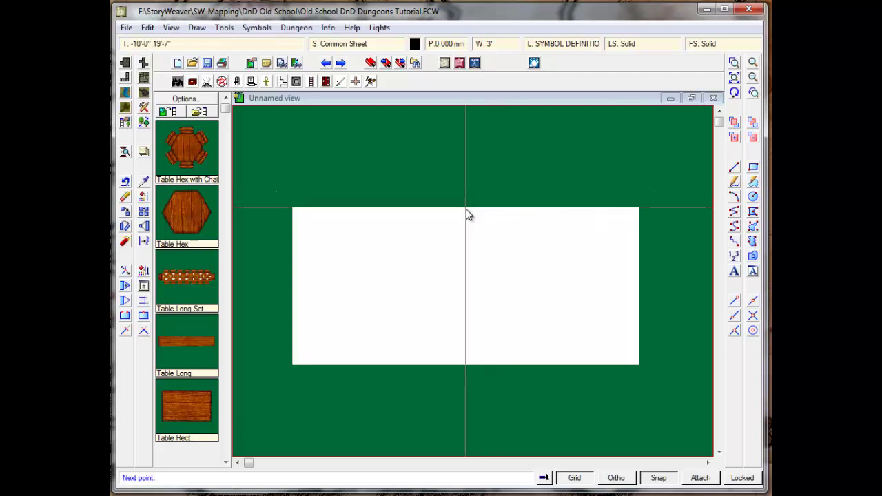
left_click(640, 208)
left_click(639, 364)
left_click(292, 365)
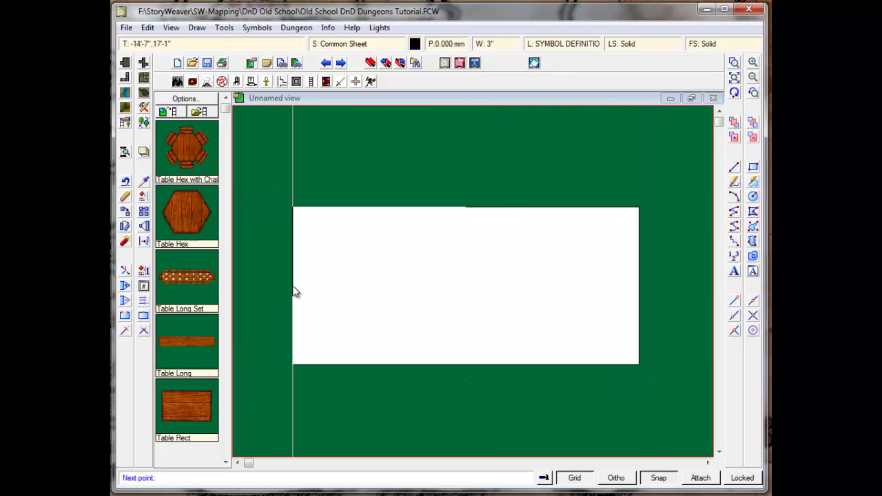
left_click(293, 208)
right_click(469, 212)
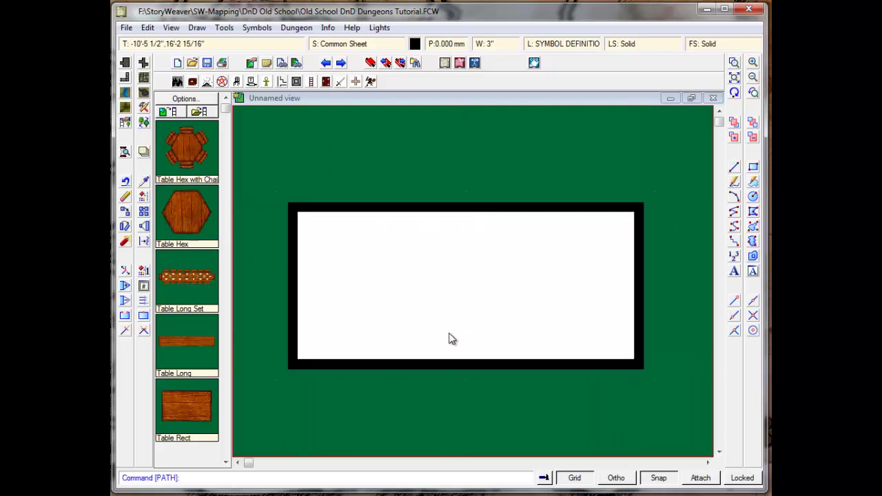
Draw a vertical black divider line from the rectangle's top edge midpoint to the bottom edge
left_click(735, 169)
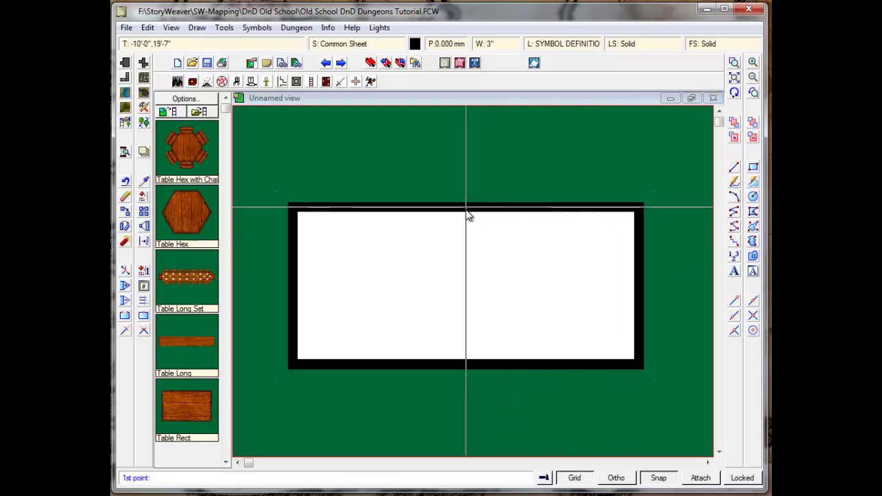
left_click(466, 218)
left_click(468, 365)
right_click(469, 368)
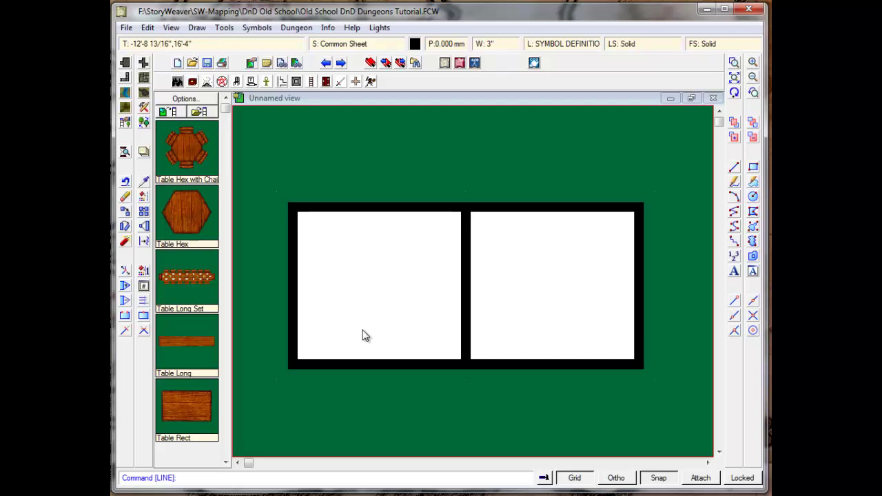
Set the line width to 1 inch and choose the Center start end arc method
left_click(487, 44)
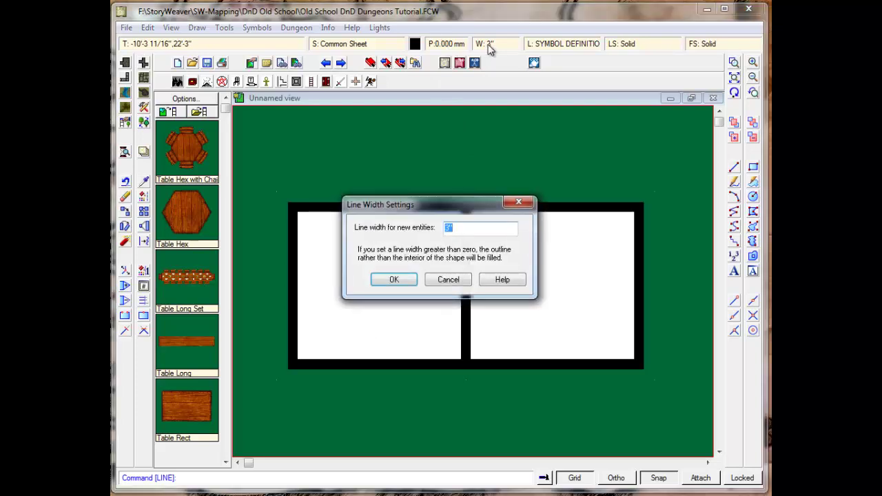
key("Return")
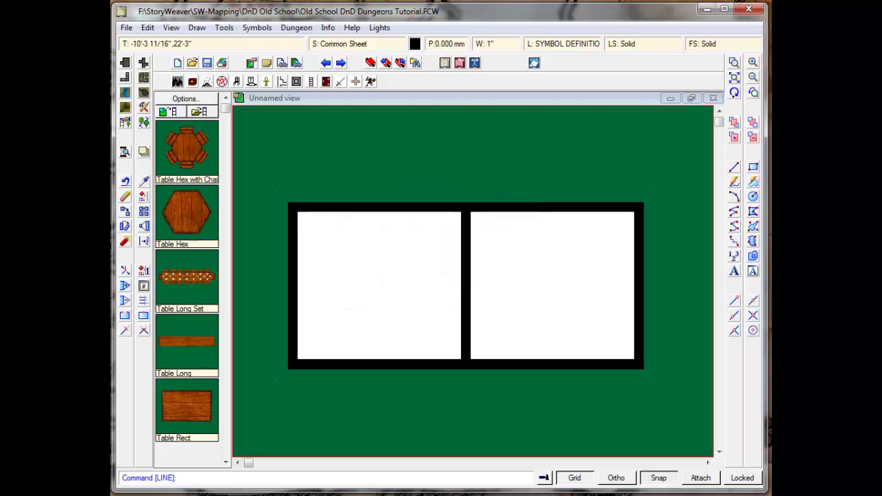
left_click(735, 199)
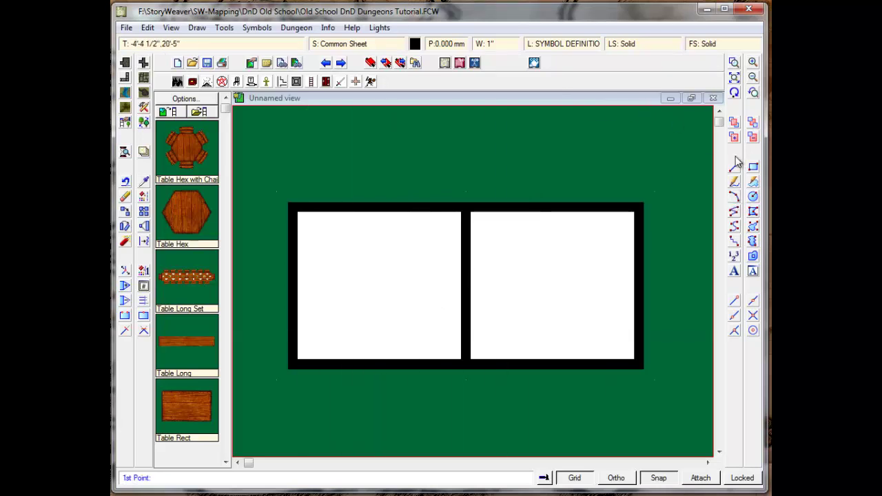
right_click(741, 198)
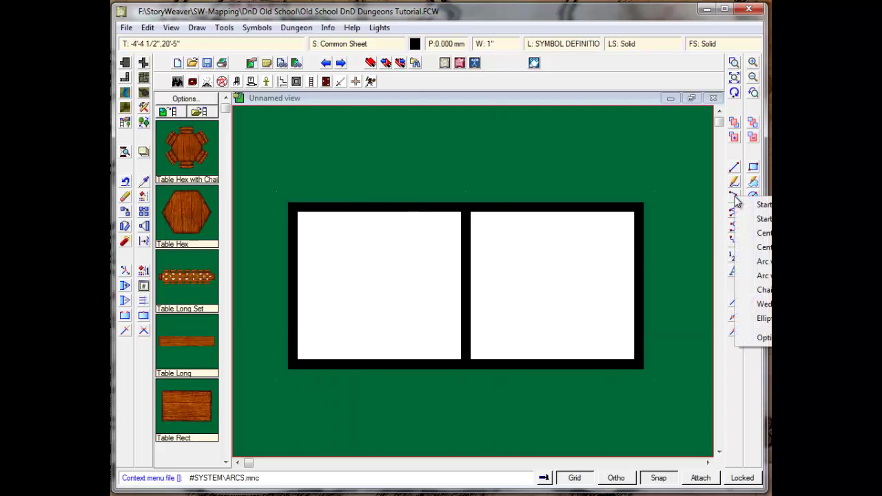
left_click(735, 225)
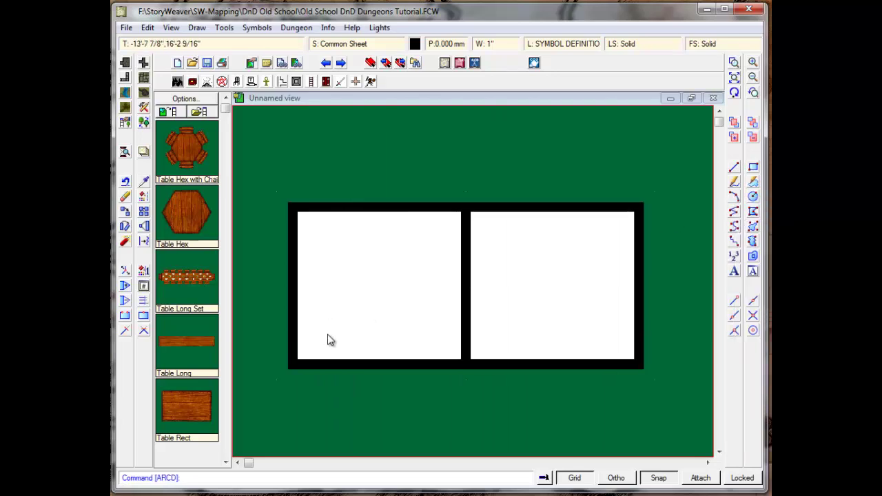
right_click(735, 201)
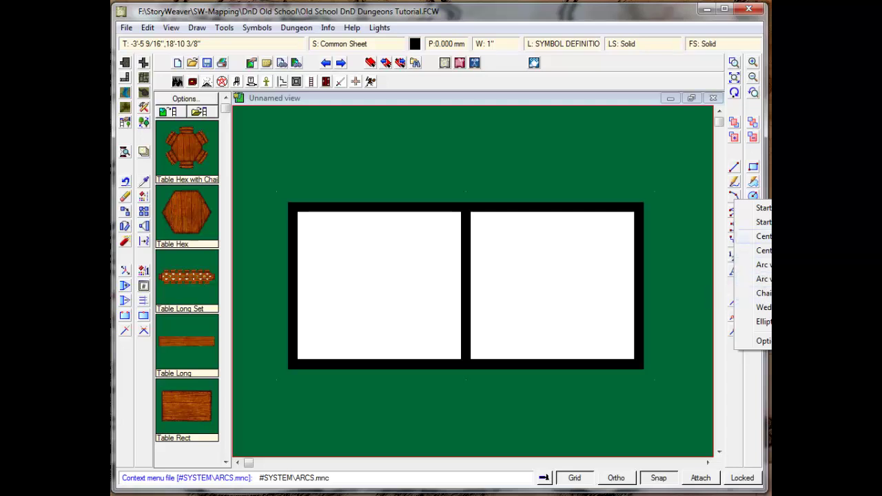
left_click(764, 237)
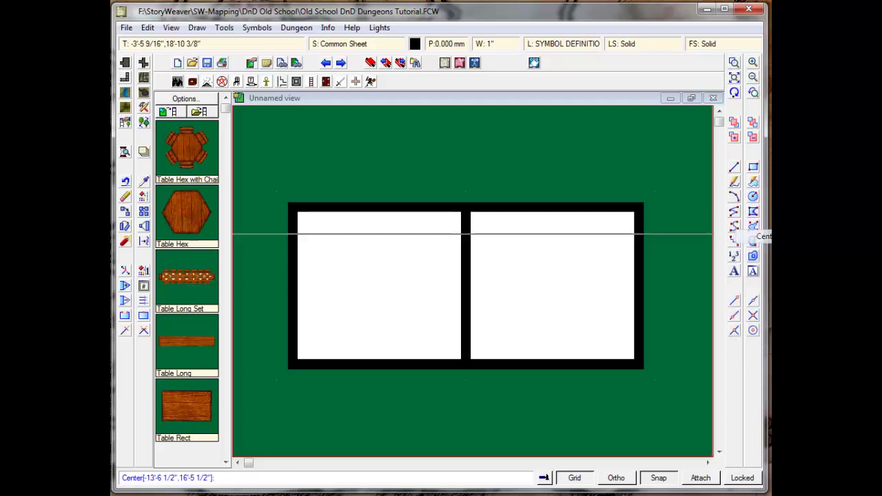
Draw the arc in the left room from a lower-left centre, starting an arrowhead at its upper end
left_click(325, 333)
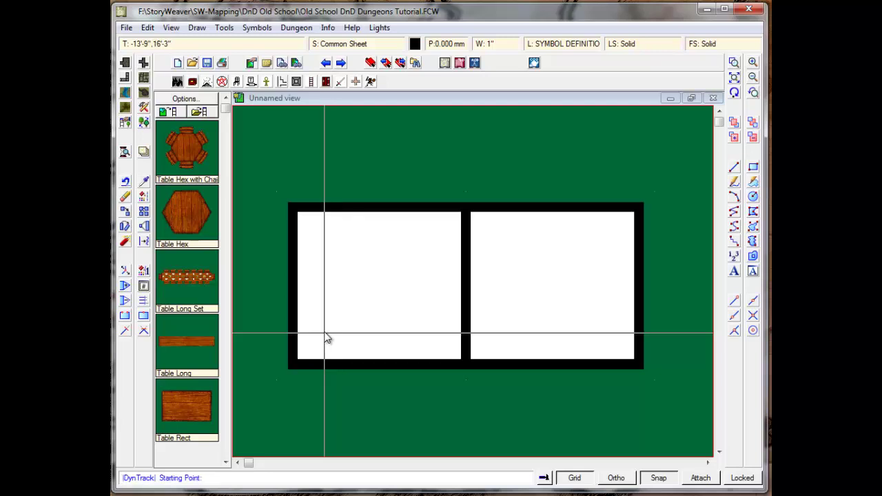
left_click(435, 335)
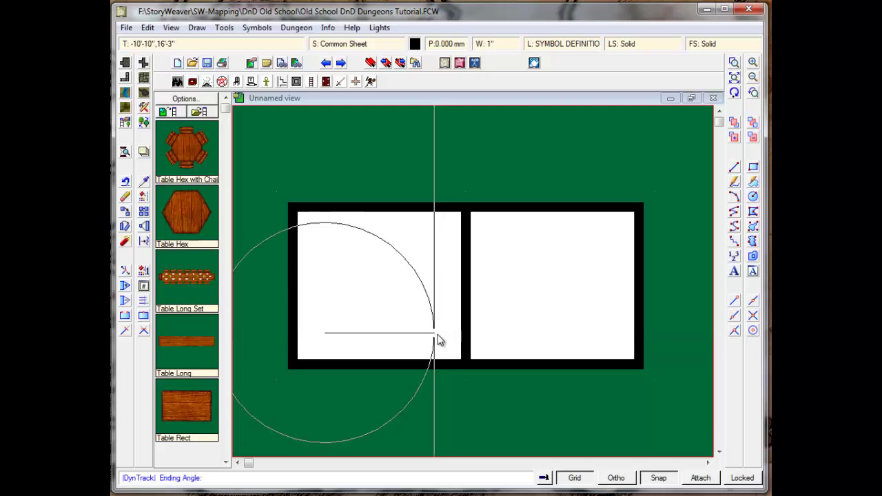
left_click(383, 252)
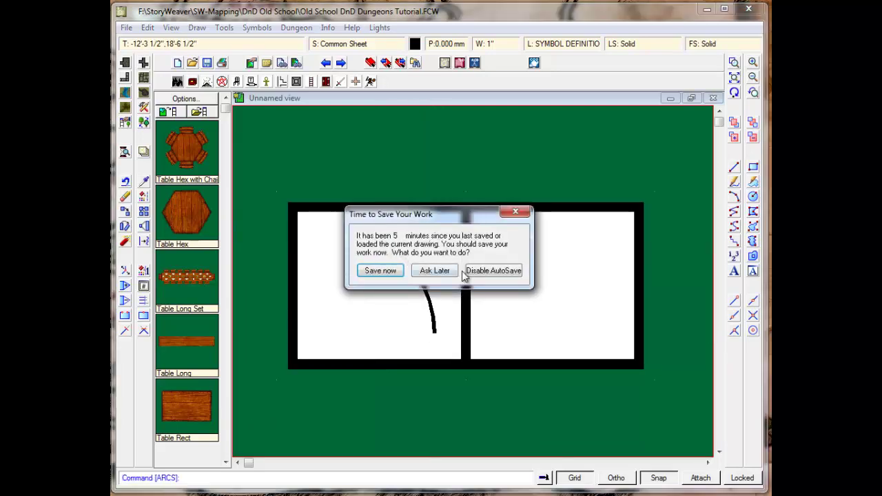
left_click(519, 213)
left_click(734, 169)
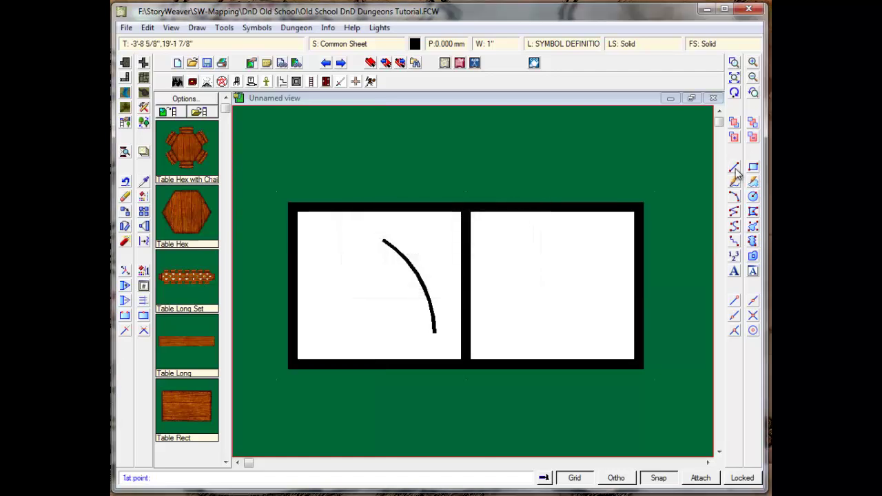
left_click(384, 242)
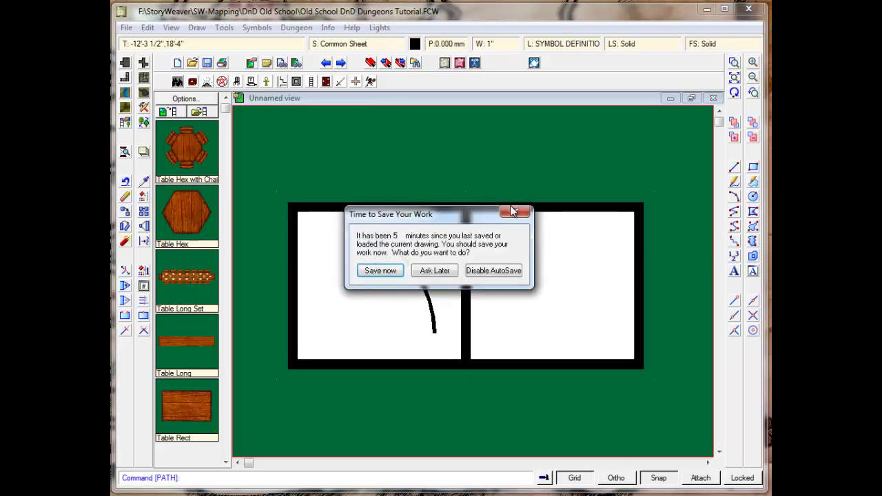
left_click(516, 212)
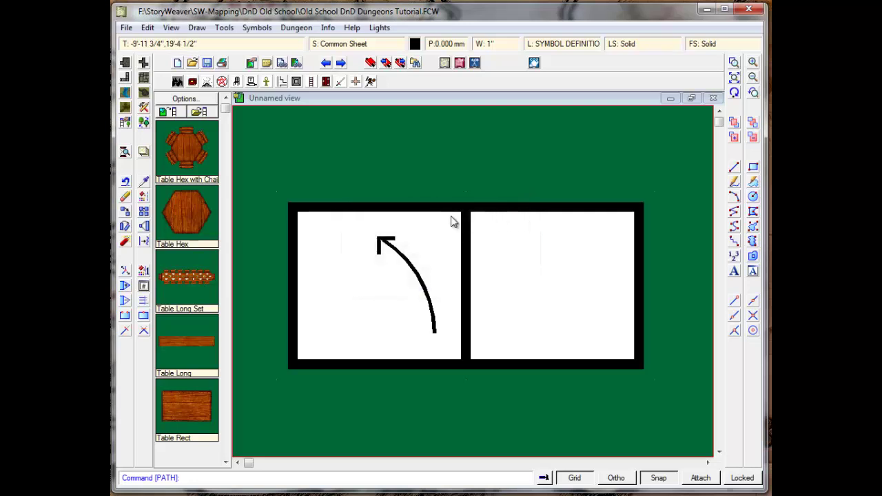
Place a copy of the curved arrow into the right door panel
left_click(144, 216)
left_click(370, 234)
left_click(418, 278)
right_click(390, 277)
left_click(373, 277)
left_click(399, 266)
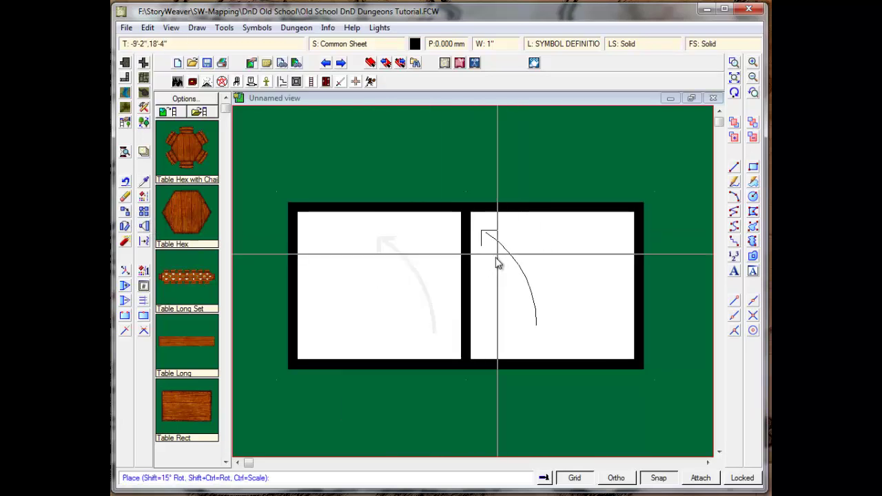
left_click(497, 265)
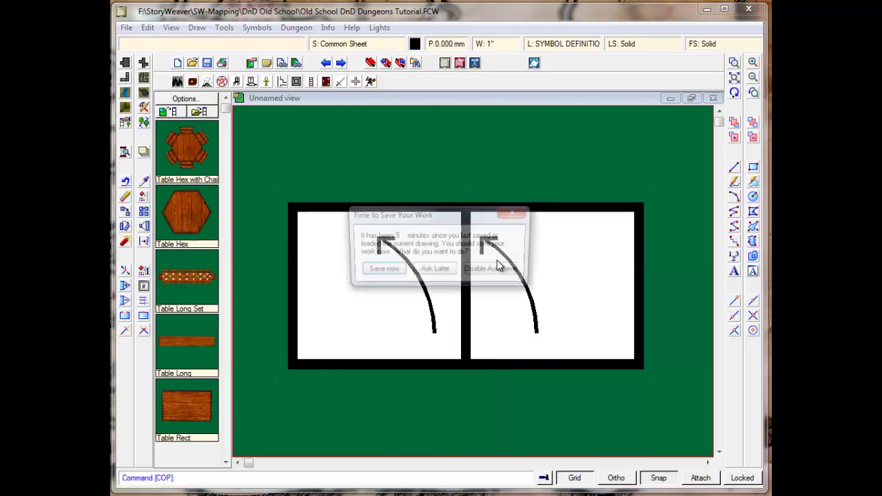
left_click(514, 215)
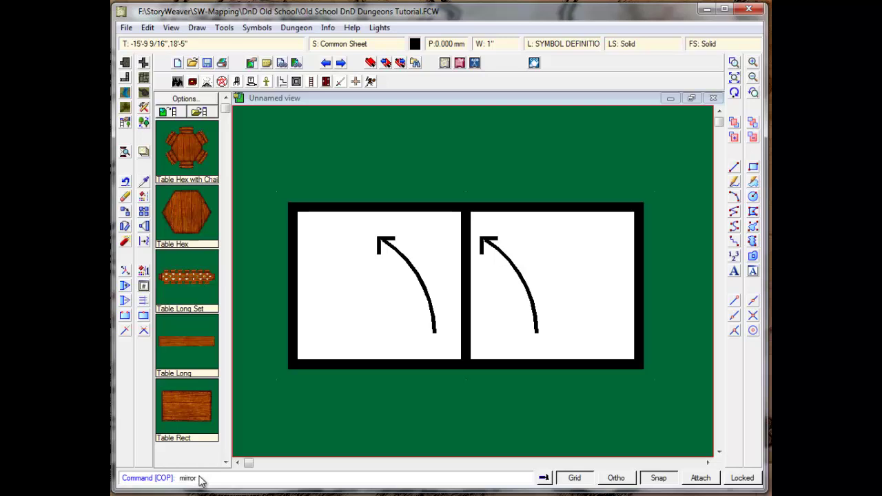
Mirror the right room's arc and arrowhead about a vertical line so it curves right
key("Return")
left_click(486, 233)
left_click(514, 271)
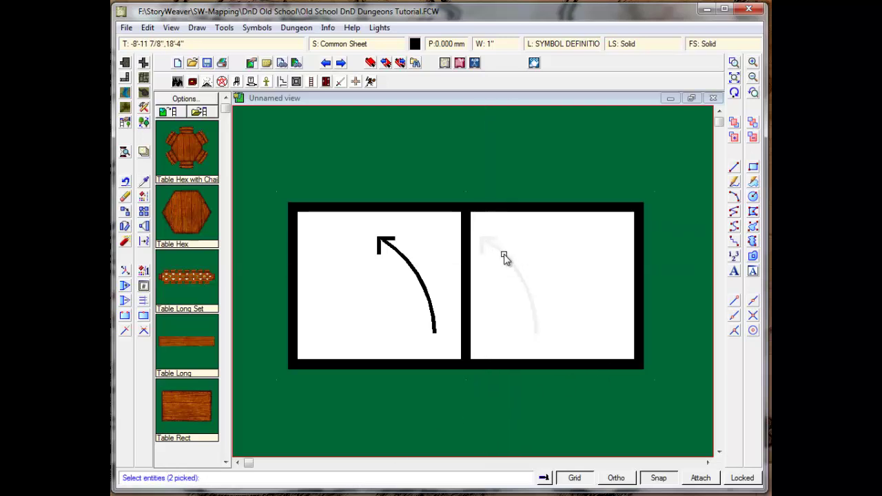
right_click(511, 243)
left_click(512, 242)
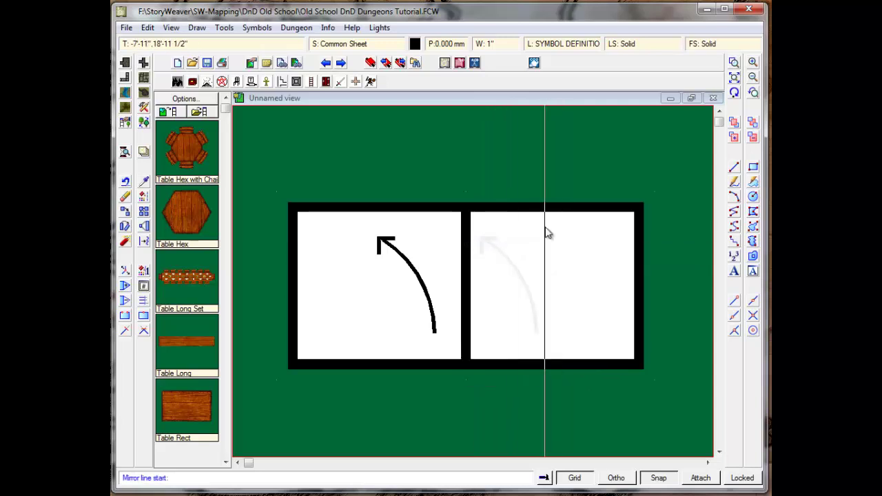
left_click(548, 354)
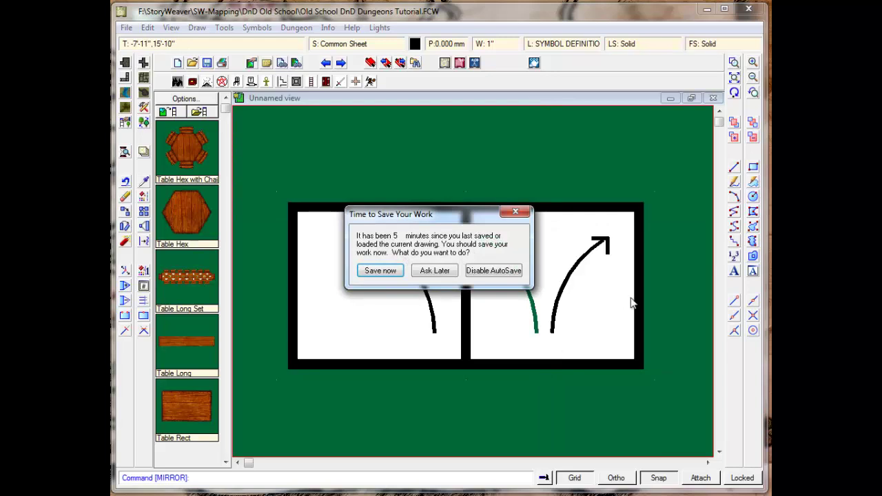
left_click(515, 212)
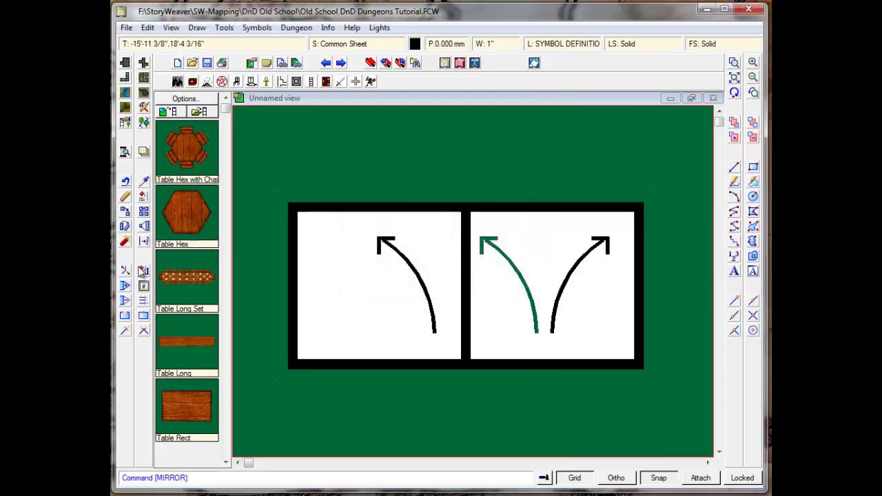
Move the mirrored arrow left, closer to the centre divider
left_click(127, 219)
left_click(564, 226)
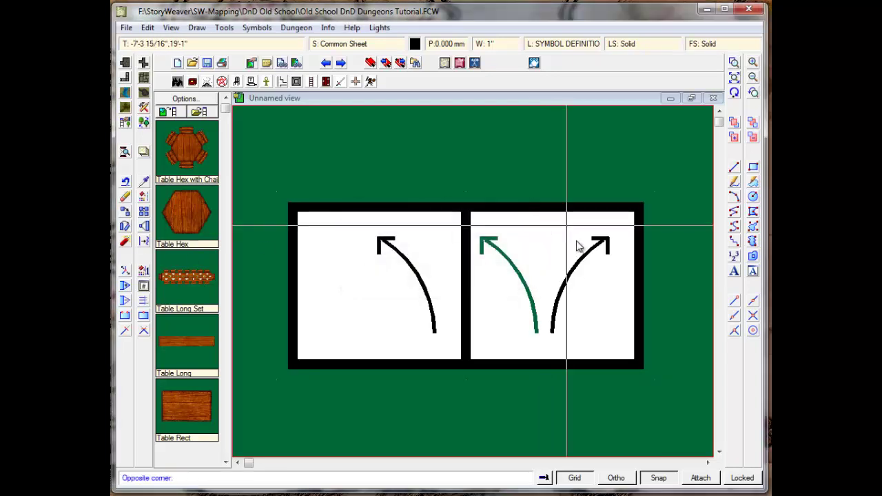
left_click(610, 270)
right_click(578, 281)
left_click(574, 286)
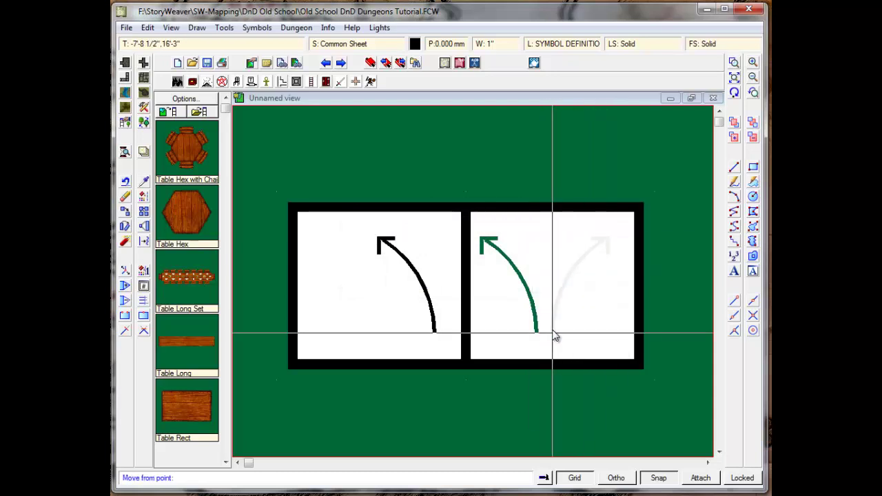
left_click(538, 334)
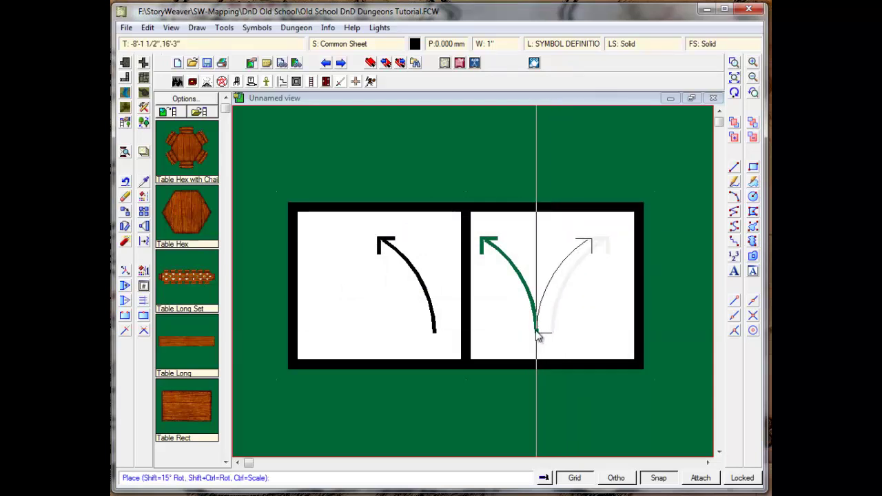
left_click(497, 333)
left_click(519, 215)
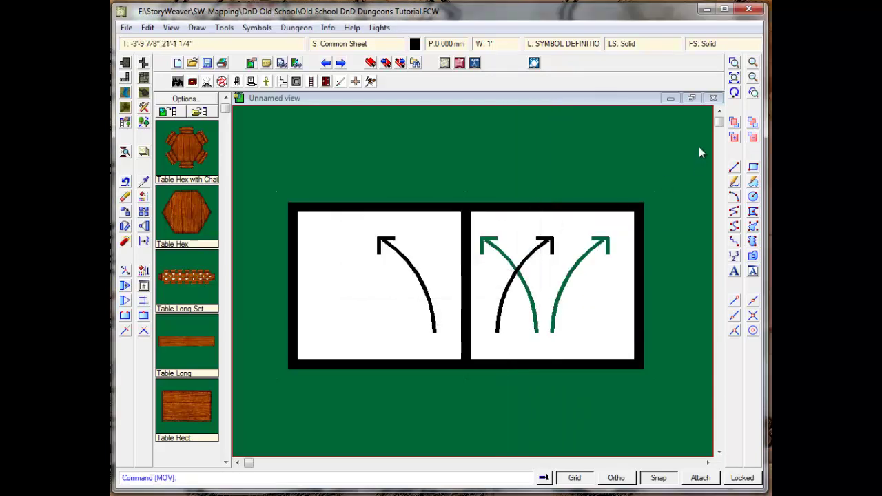
Redraw the map and zoom out so the double door sits small on open green canvas
left_click(737, 93)
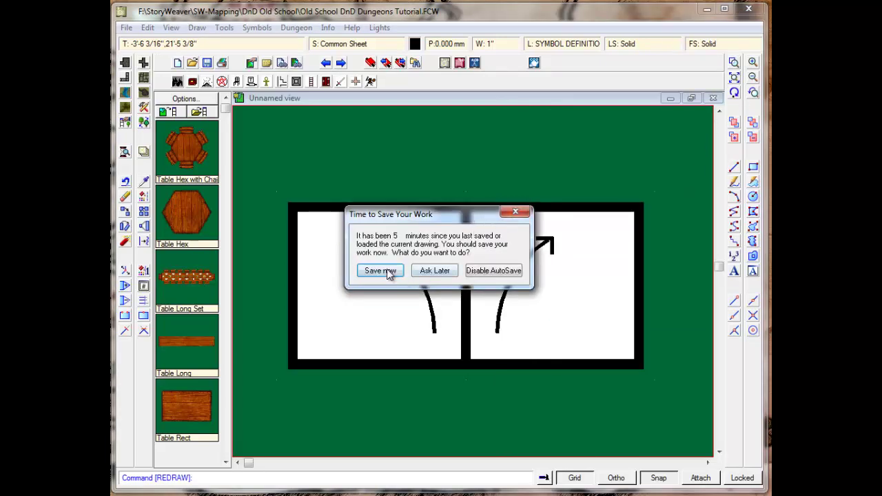
left_click(389, 273)
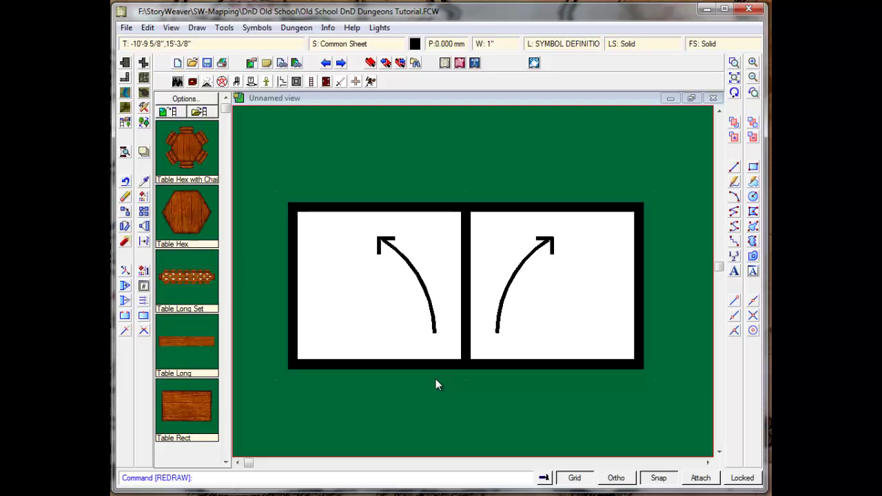
left_click(719, 452)
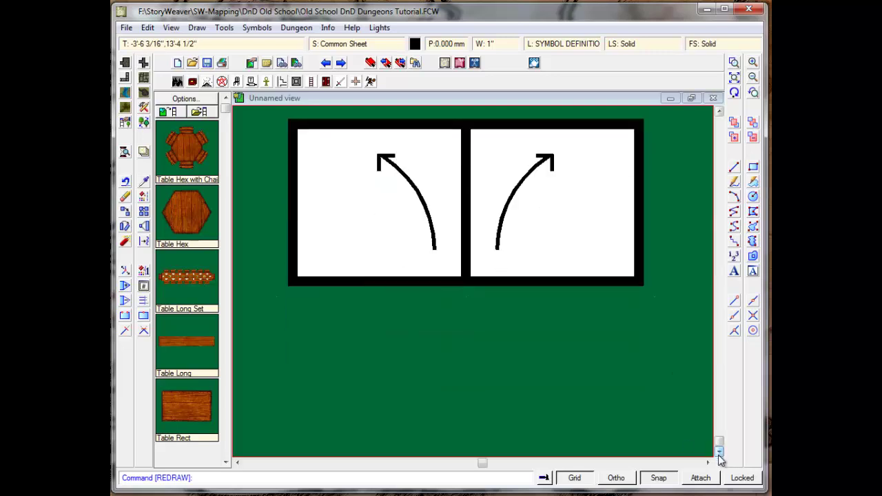
left_click(753, 77)
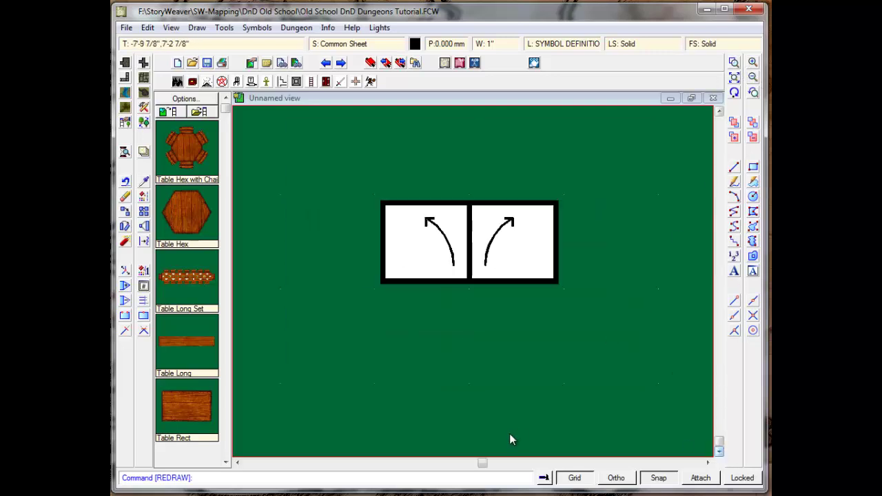
scroll(622, 425, "down", 1)
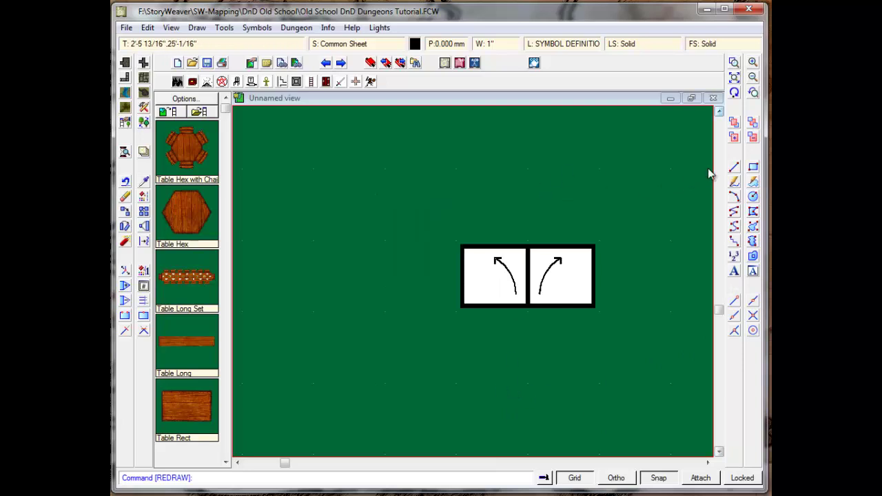
Switch the drawing colour to white (colour 15) and draw a rectangle outline above the double door
left_click(415, 44)
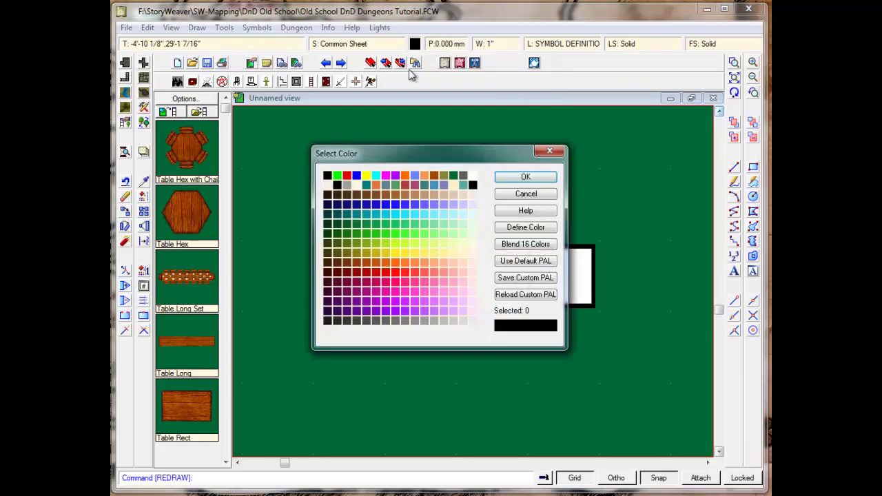
left_click(473, 182)
left_click(523, 179)
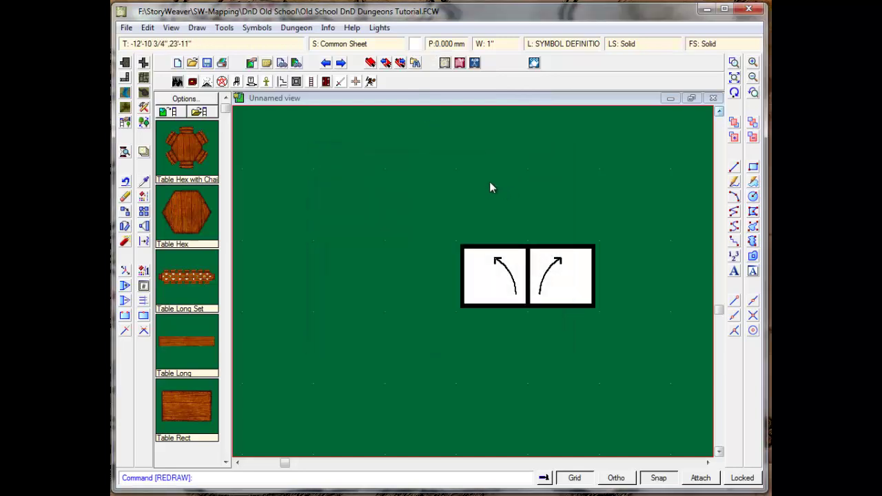
left_click(753, 167)
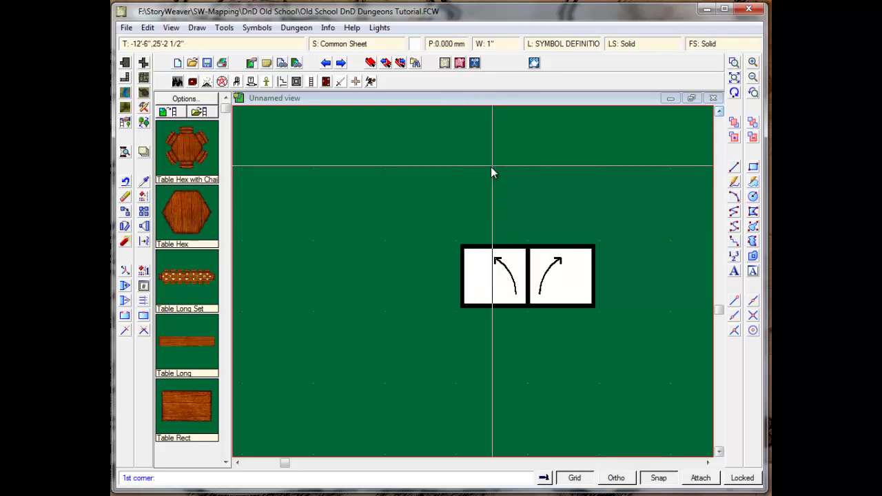
left_click(493, 166)
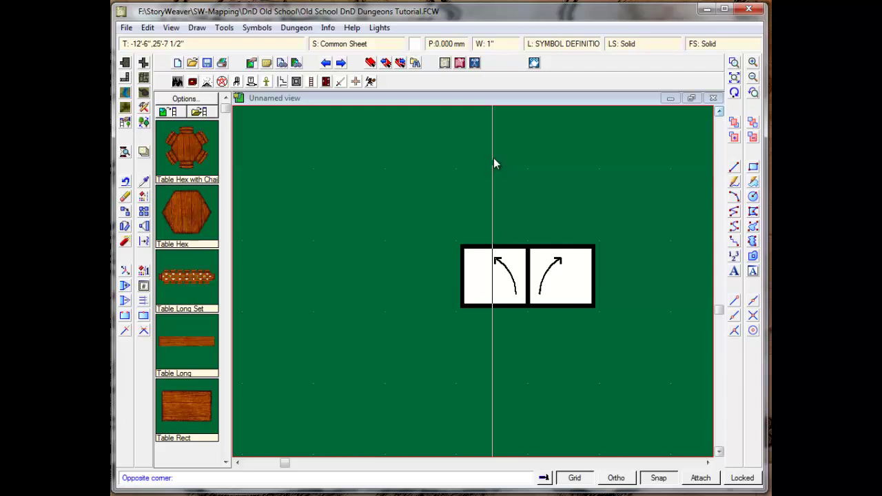
left_click(567, 148)
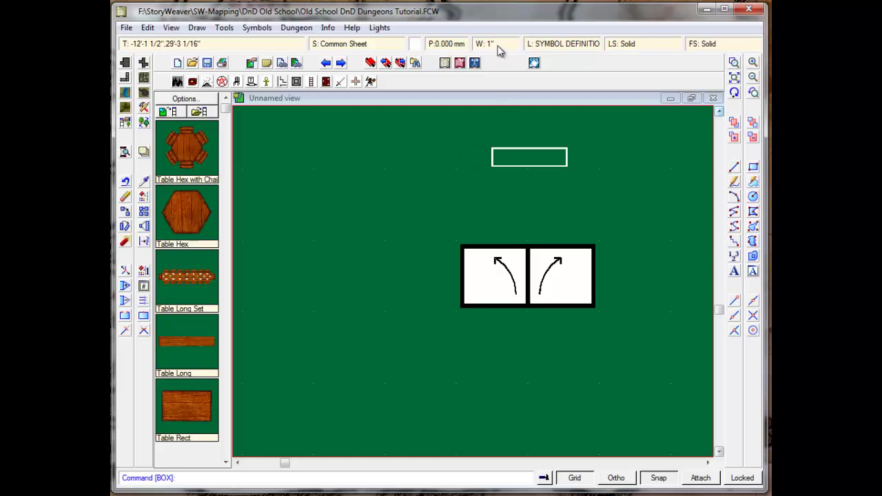
left_click(144, 196)
Change the white rectangle's line width to 0 so it becomes a solid white bar
left_click(529, 148)
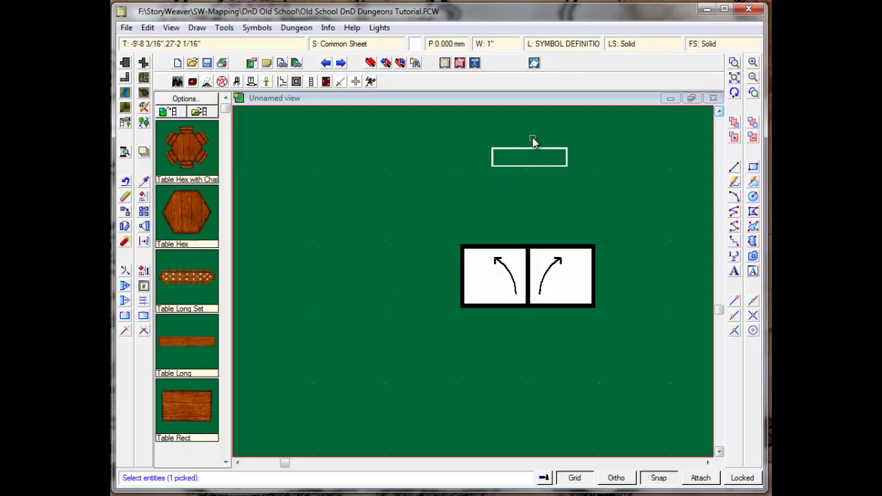
right_click(550, 160)
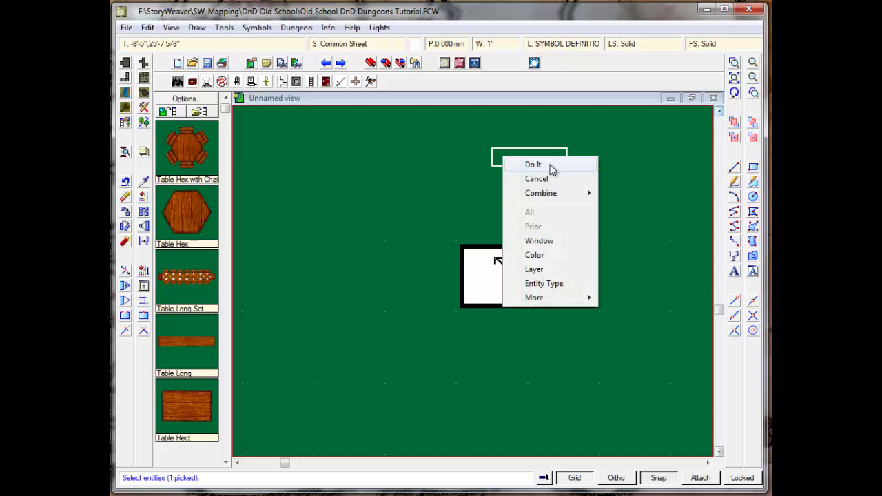
left_click(550, 165)
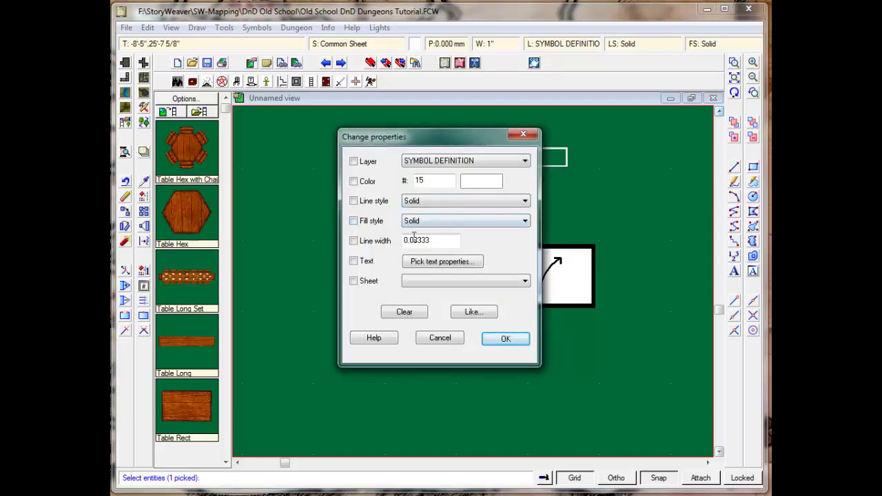
double_click(443, 239)
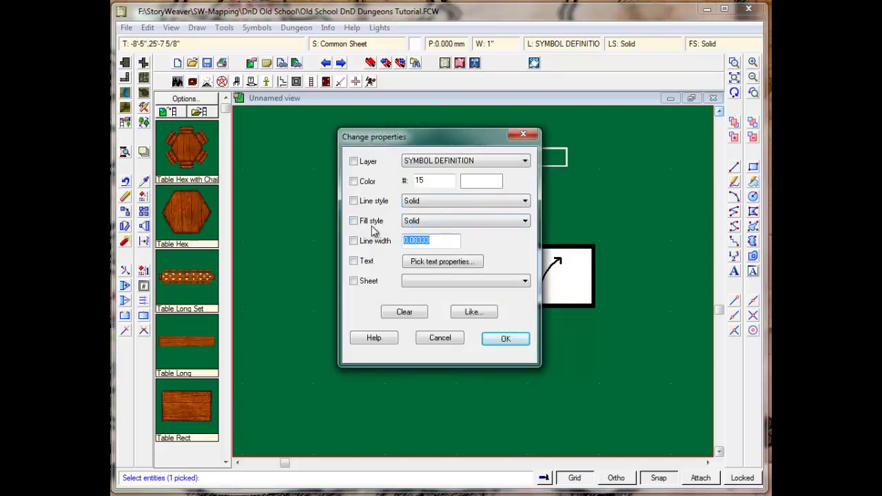
type("0")
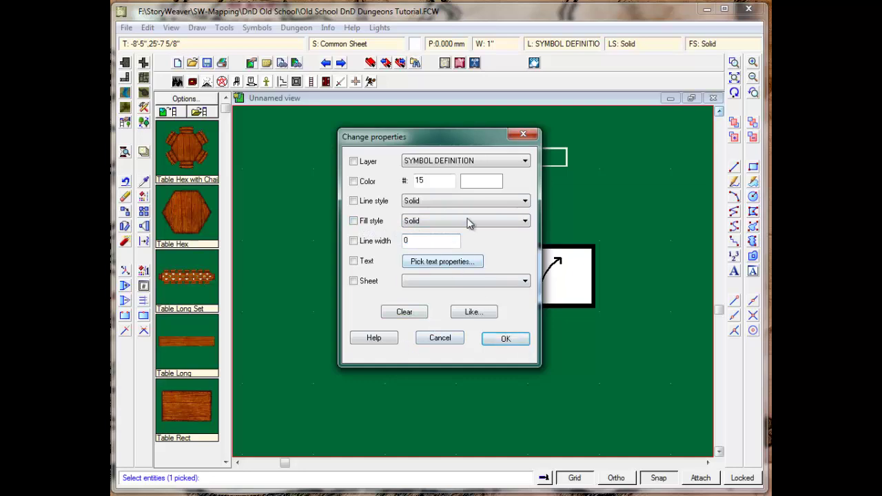
left_click(504, 340)
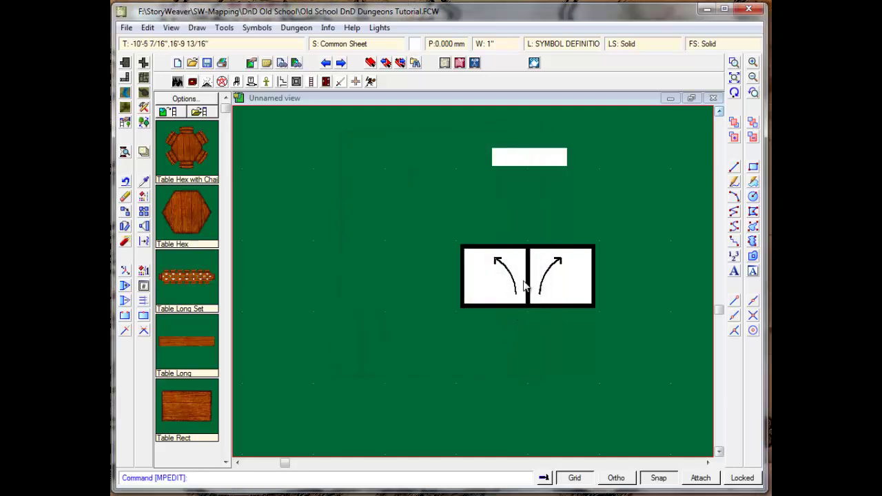
Switch the drawing colour to black and draw a rectangle outline over the white bar above the door
left_click(417, 45)
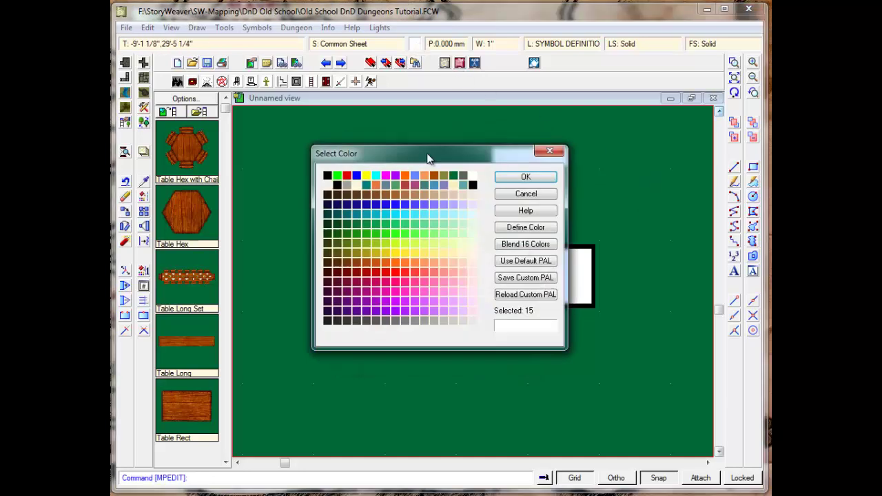
left_click(327, 175)
left_click(526, 177)
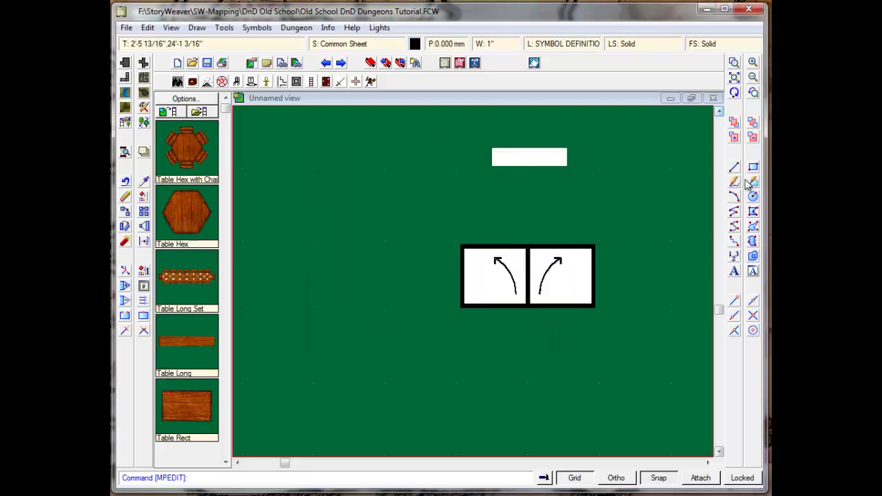
left_click(755, 169)
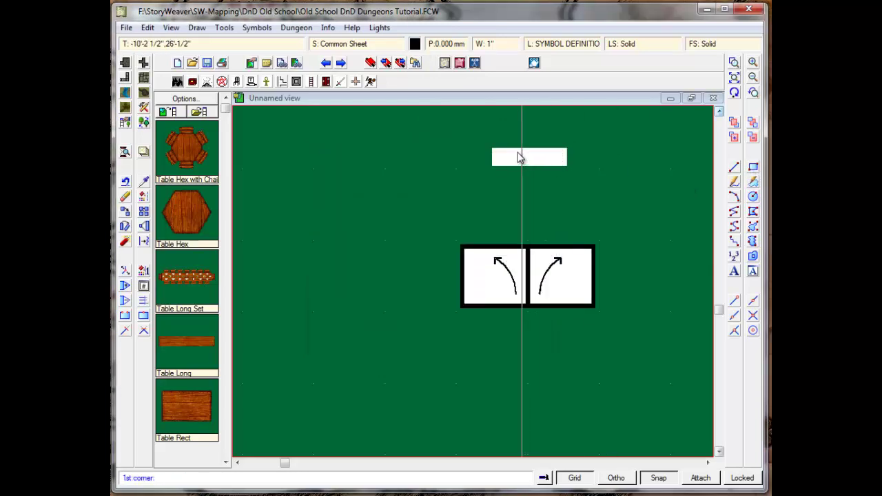
left_click(492, 148)
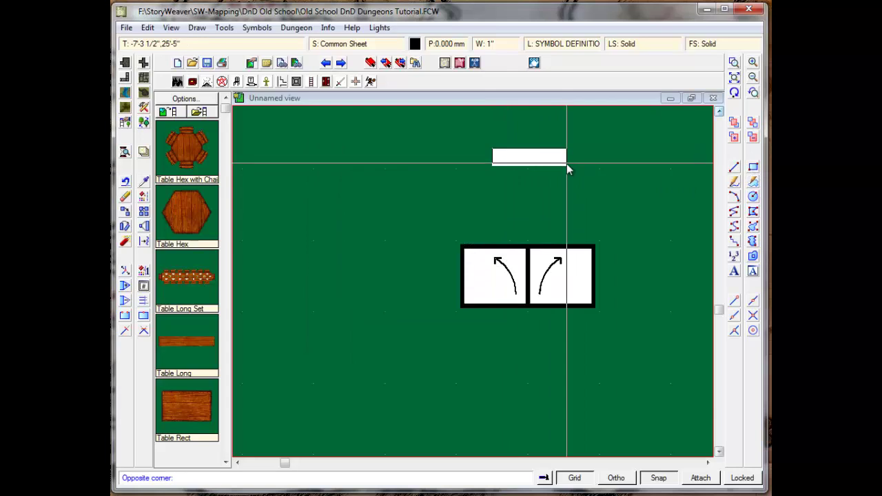
left_click(566, 166)
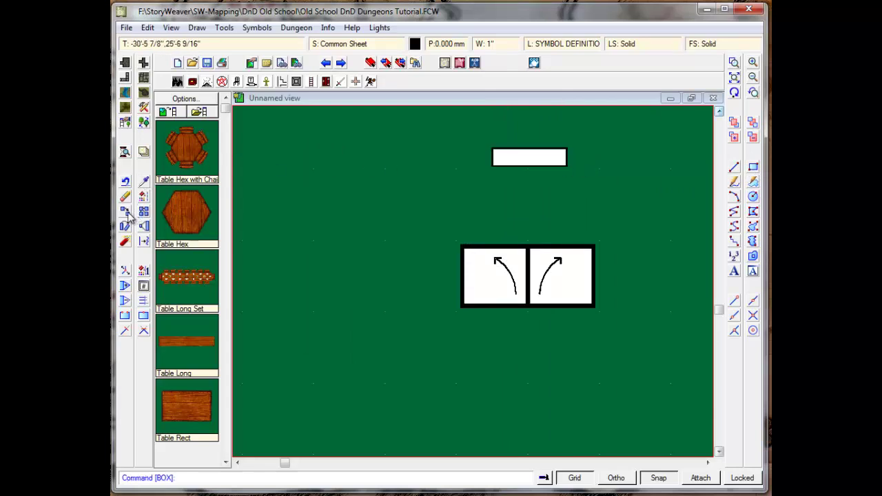
Move the black-outlined box so it sits back above the door
left_click(125, 212)
left_click(487, 140)
left_click(587, 171)
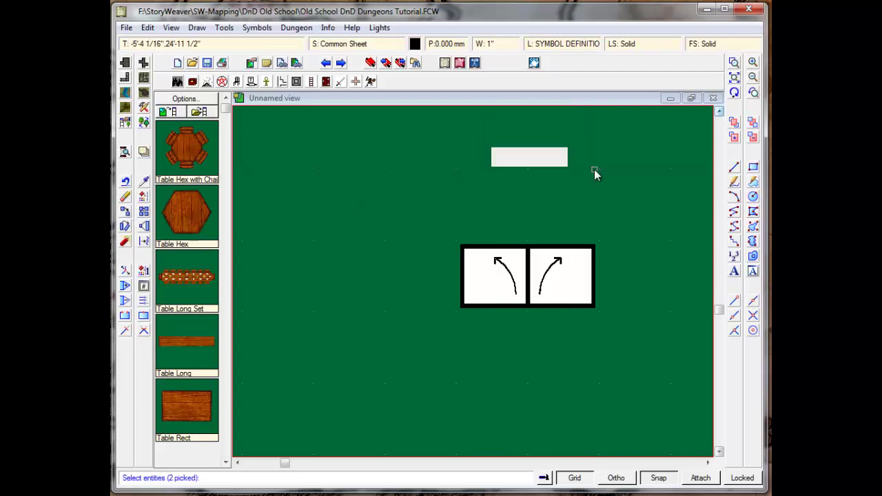
right_click(528, 166)
left_click(559, 173)
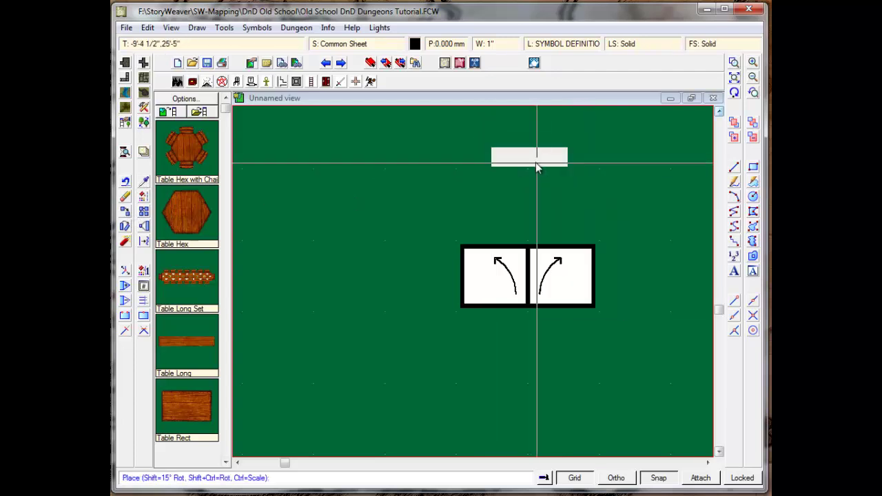
left_click(536, 162)
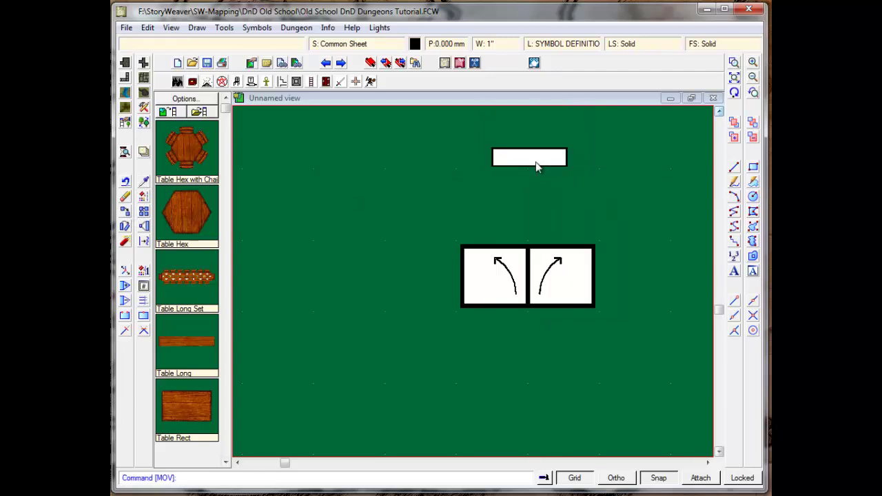
Nudge the box again slightly lower and left toward the double door
left_click(125, 213)
left_click(492, 139)
left_click(595, 170)
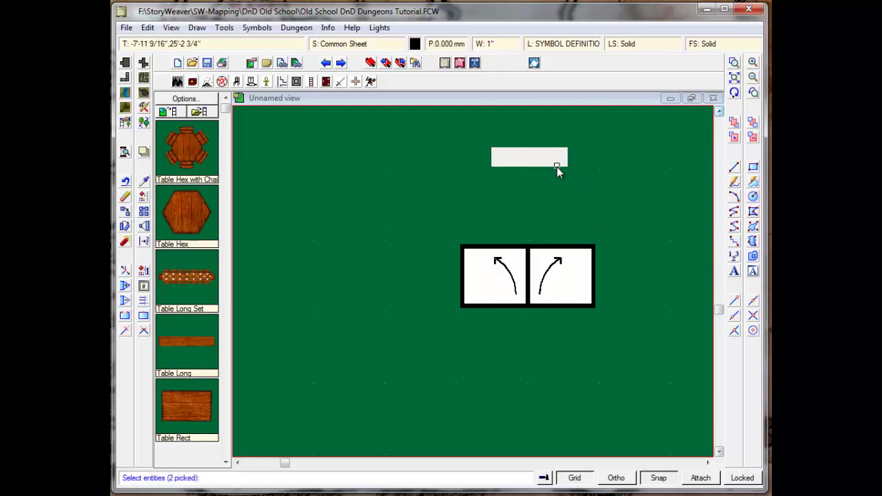
right_click(555, 171)
left_click(538, 176)
left_click(528, 165)
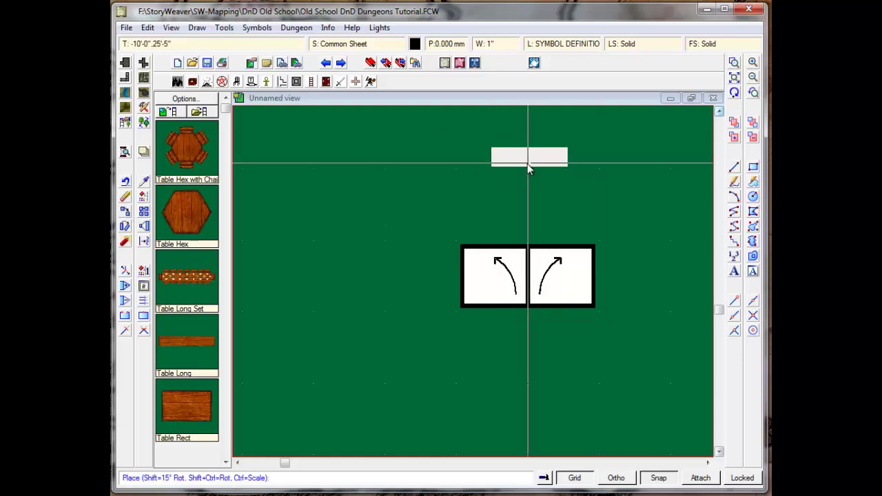
left_click(527, 168)
right_click(527, 168)
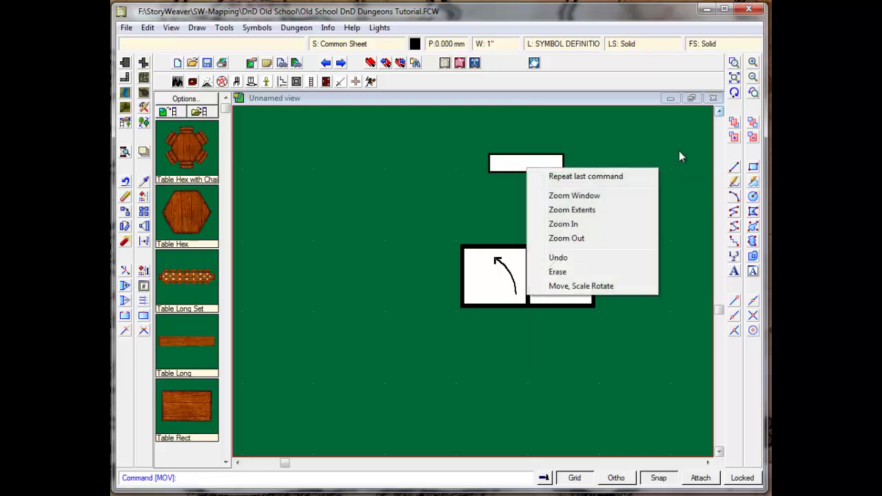
left_click(639, 176)
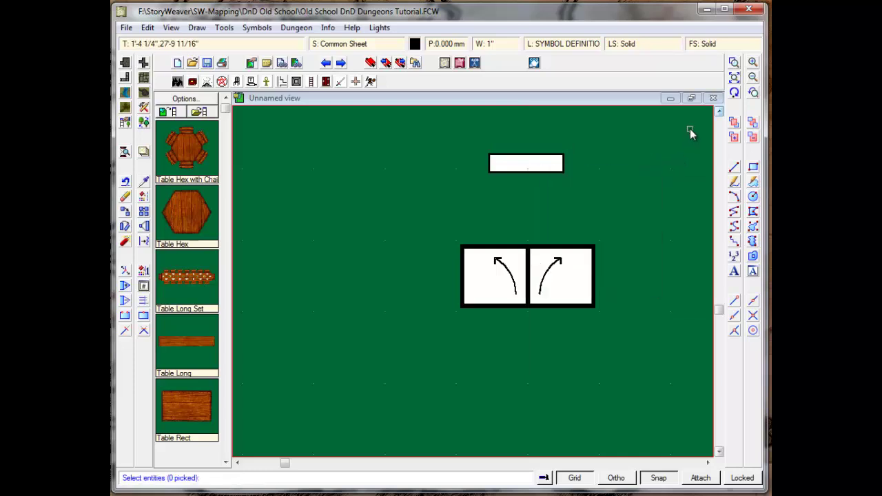
Set the line width to 2 inches and draw a small circle as the key's bow right of the doors
left_click(708, 462)
left_click(707, 463)
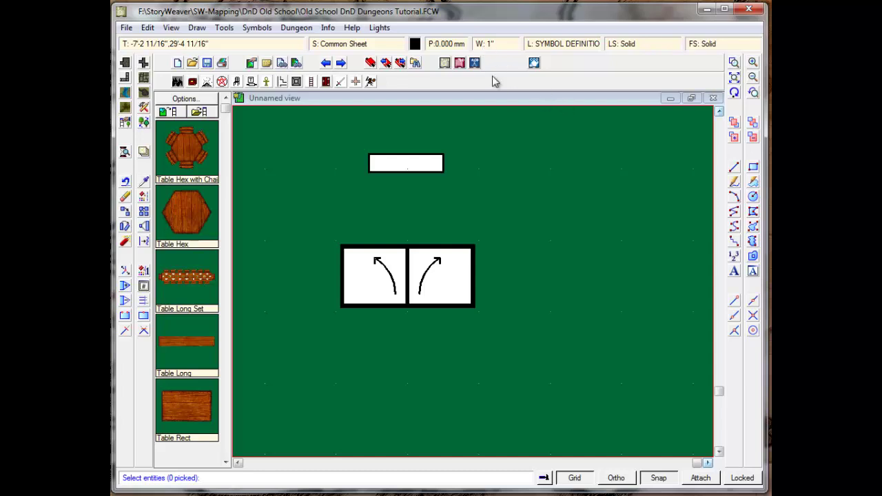
left_click(485, 43)
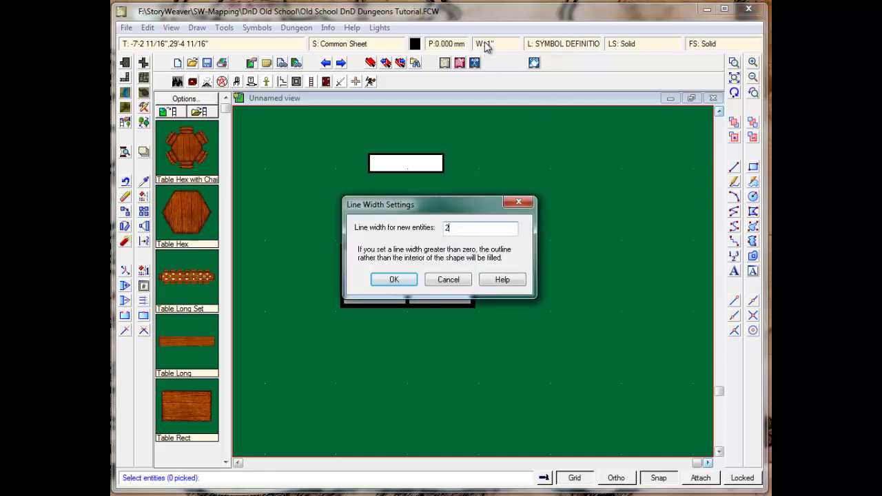
key("Return")
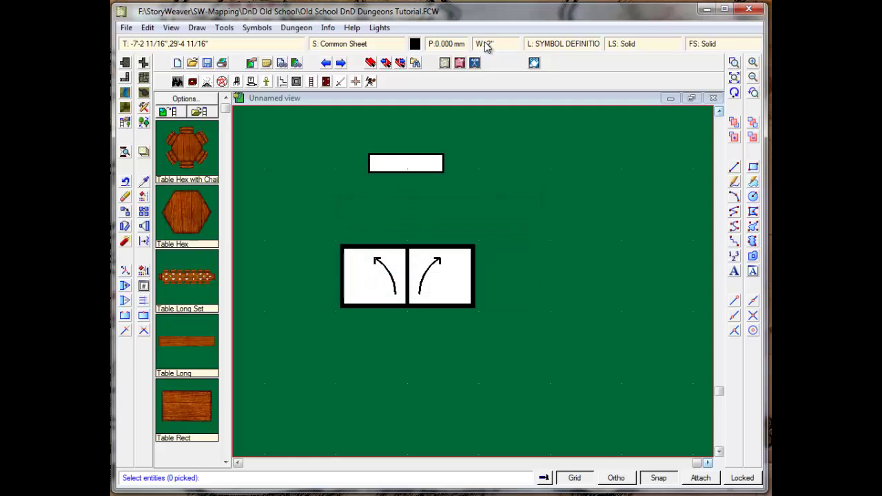
left_click(754, 197)
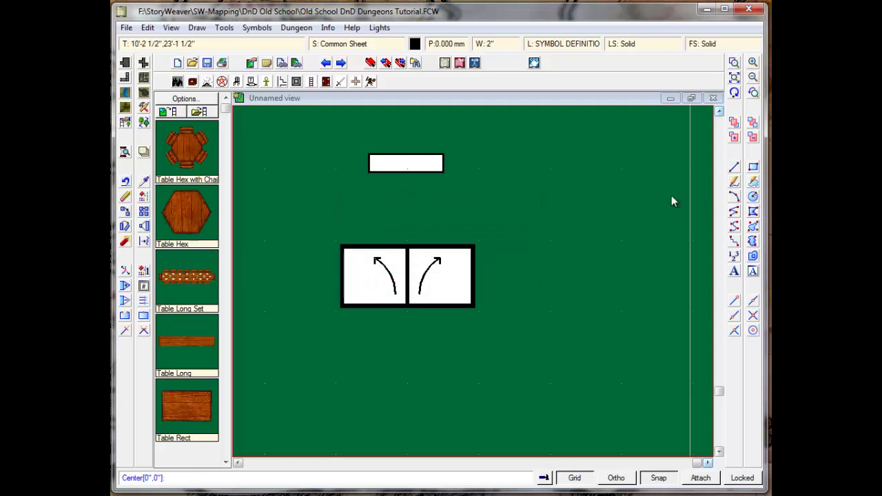
left_click(589, 233)
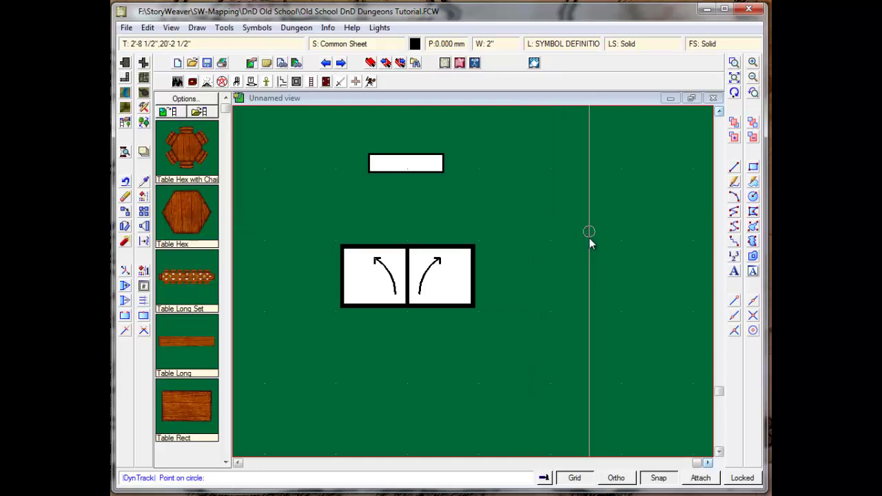
left_click(590, 239)
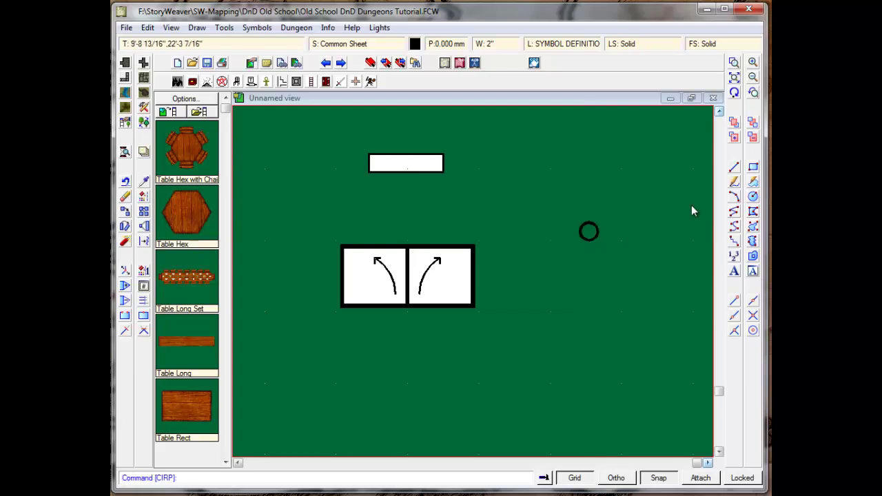
Draw the key's upright stem from the circle and add its teeth near the top
left_click(734, 168)
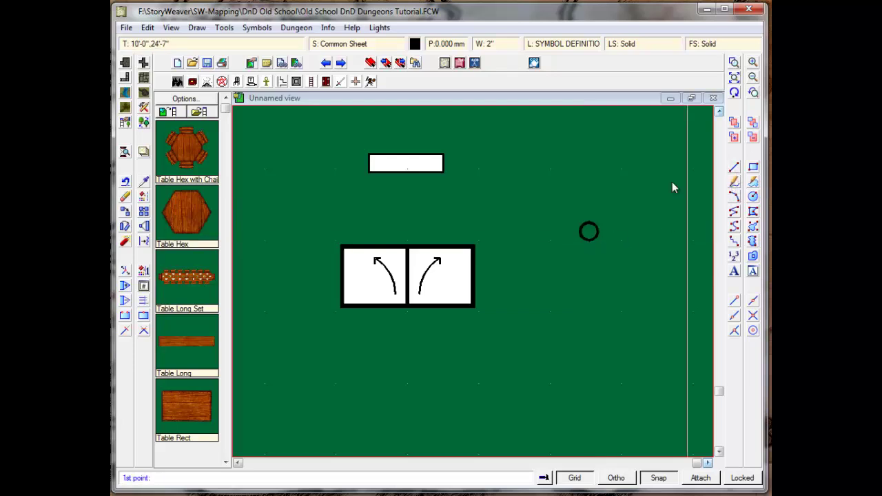
left_click(588, 232)
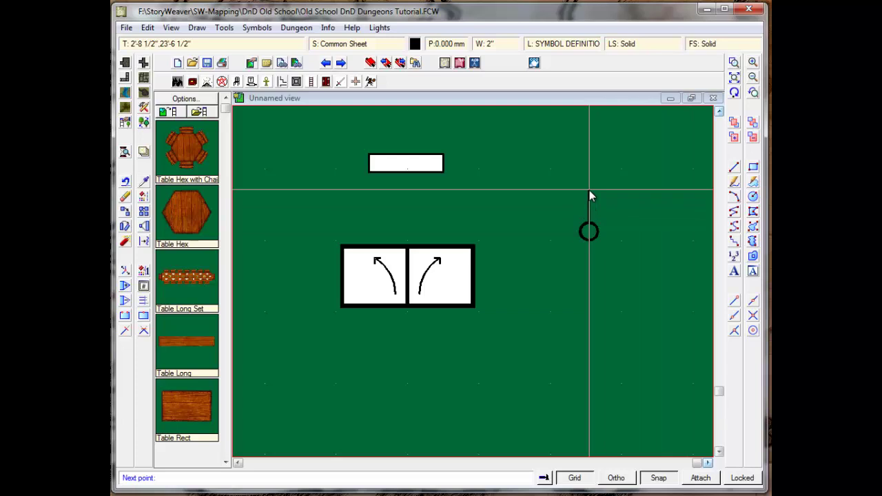
left_click(589, 197)
right_click(590, 196)
left_click(734, 168)
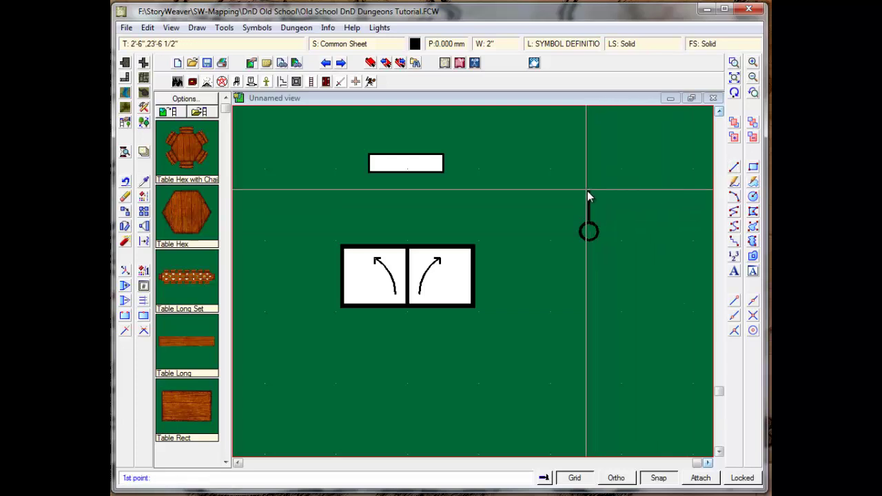
left_click(590, 191)
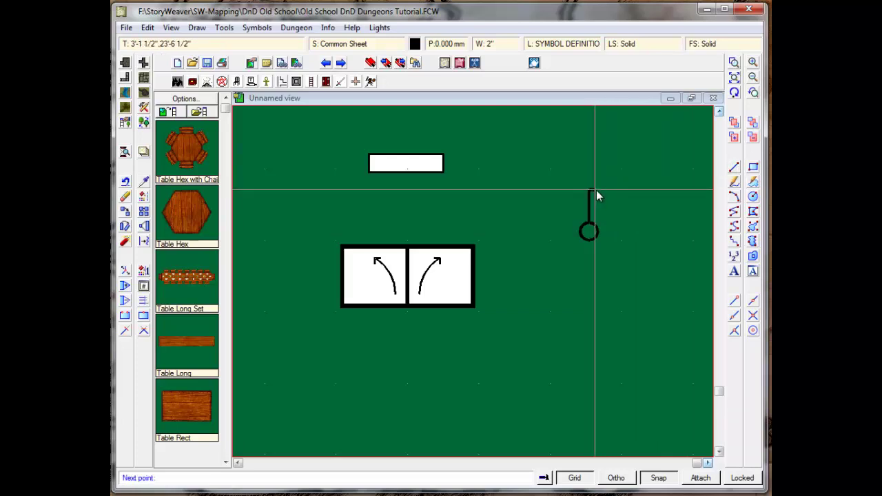
right_click(596, 190)
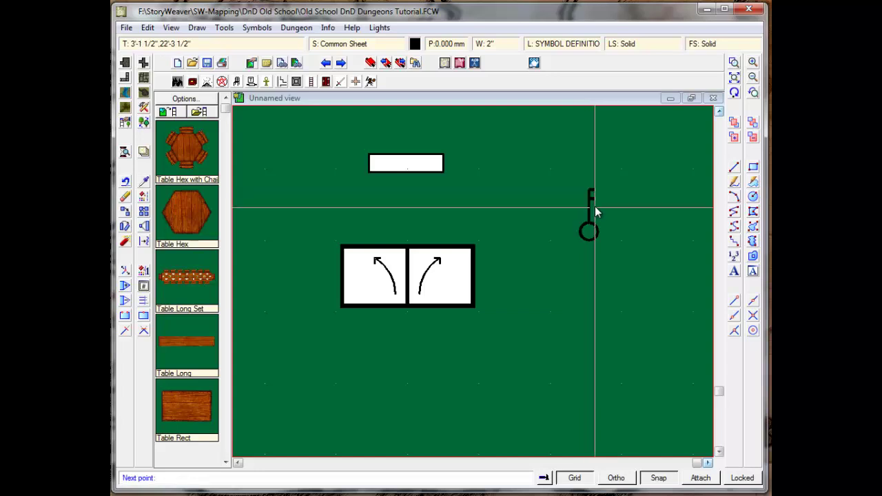
right_click(595, 206)
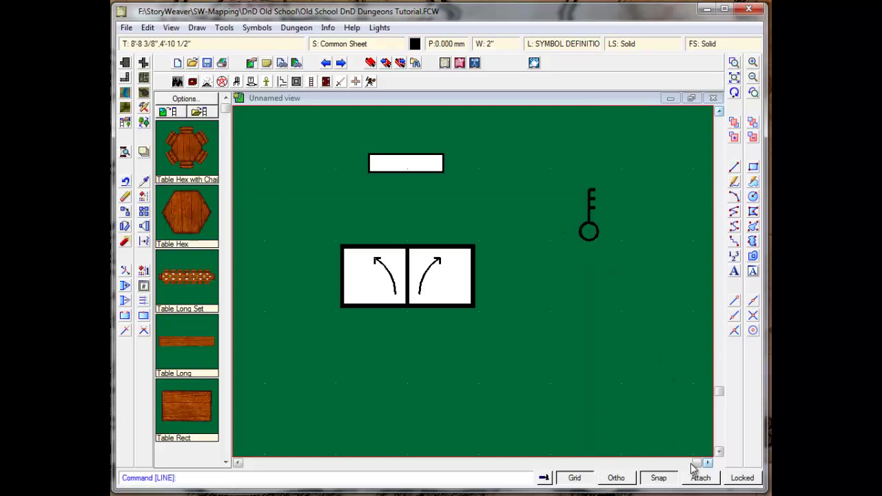
mouse_move(710, 466)
left_mouse_down()
mouse_move(723, 455)
mouse_move(615, 468)
mouse_move(501, 466)
left_mouse_up()
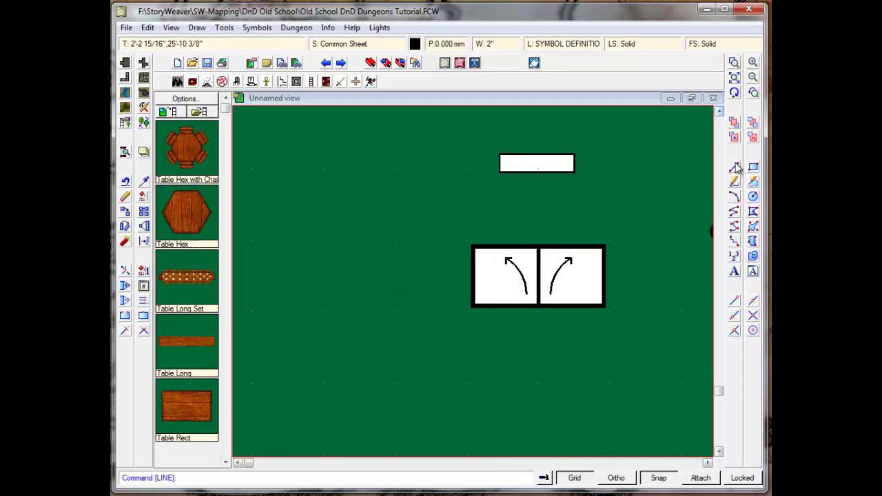
Set the line width to 0 inches and the drawing colour to white
left_click(487, 45)
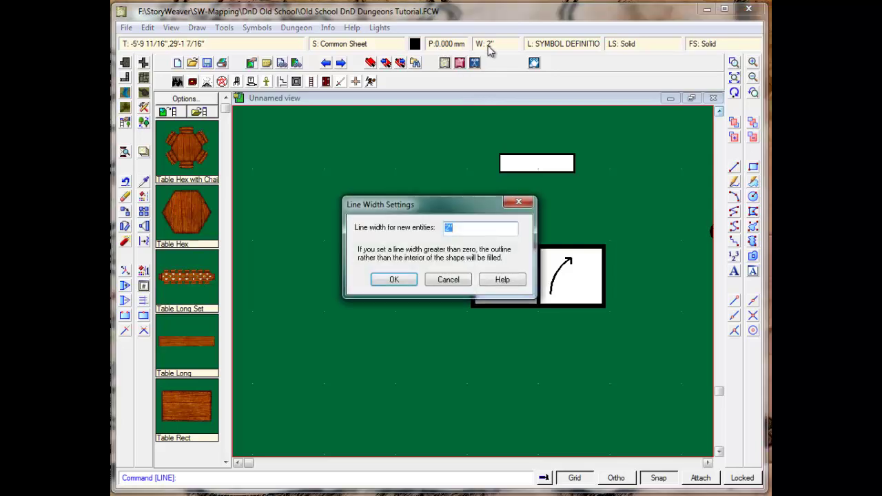
type("0")
key("Return")
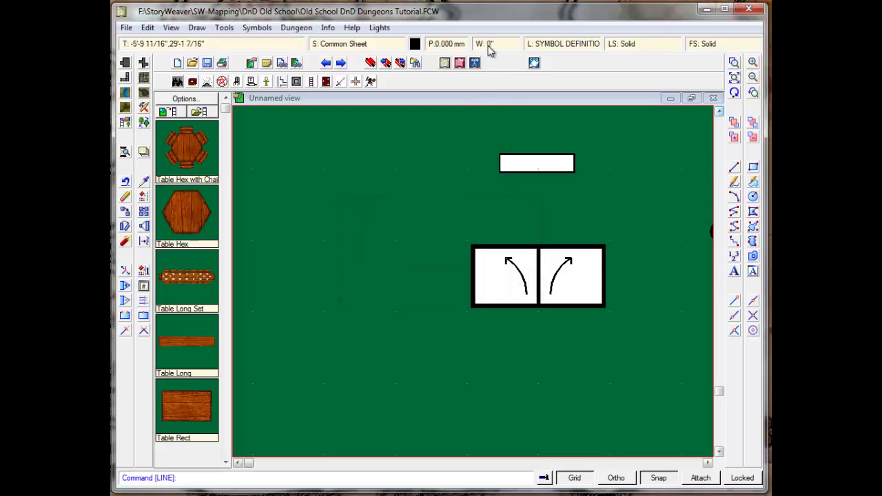
left_click(414, 44)
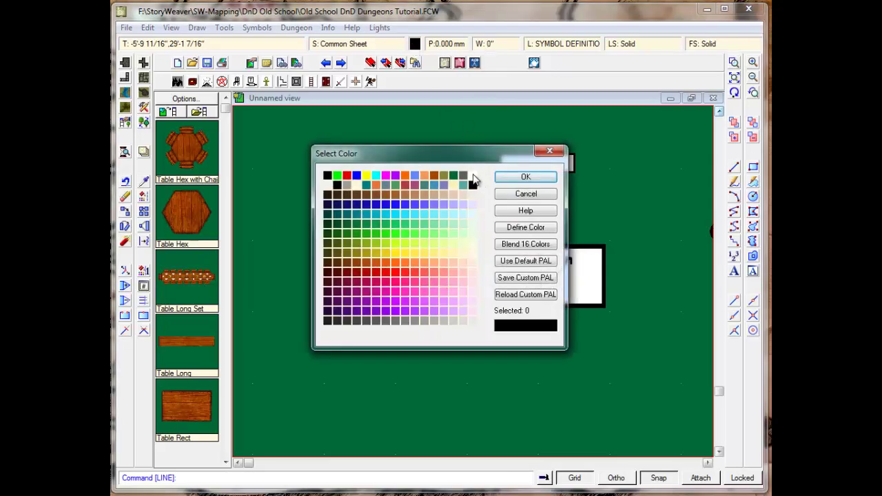
left_click(473, 176)
left_click(526, 177)
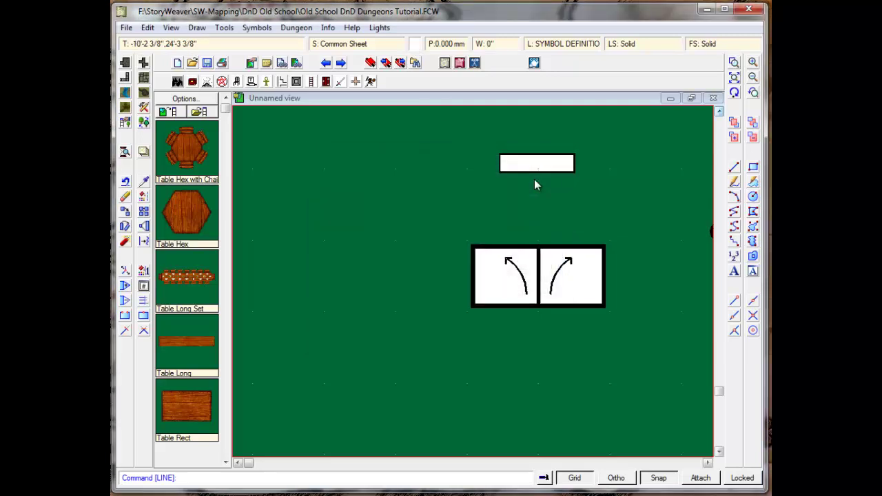
Draw a large white square box to the left of the double door
left_click(755, 168)
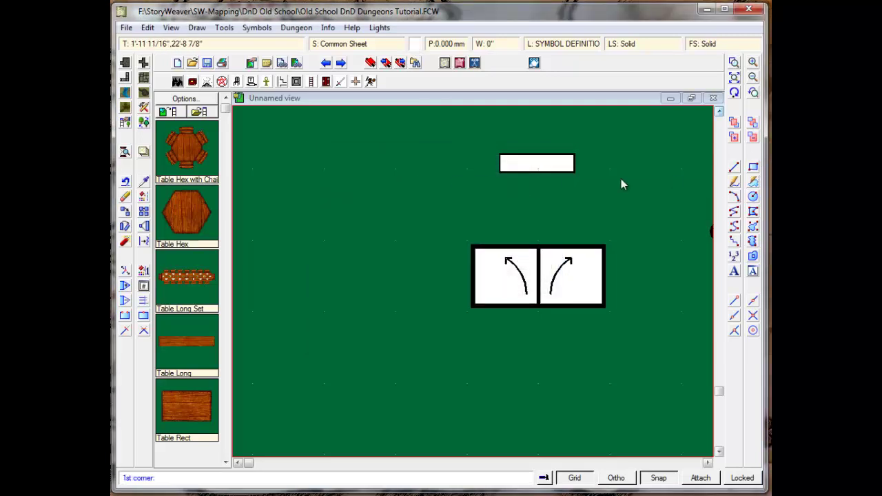
left_click(253, 170)
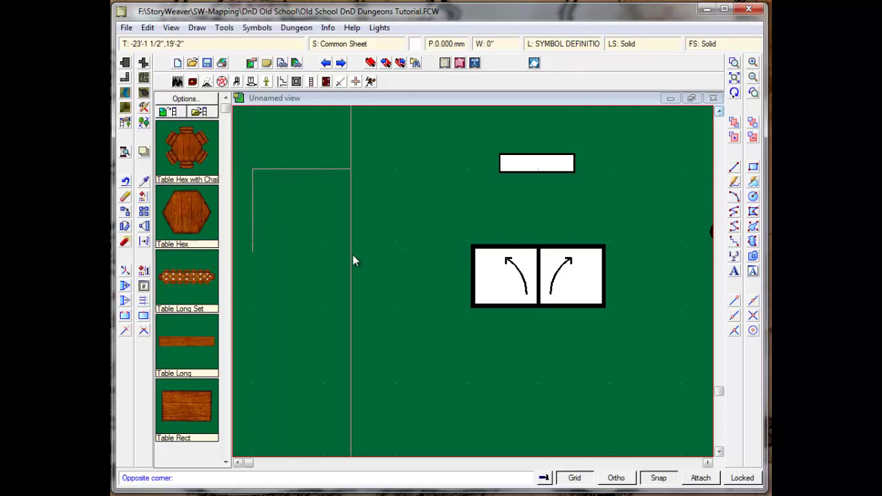
left_click(397, 311)
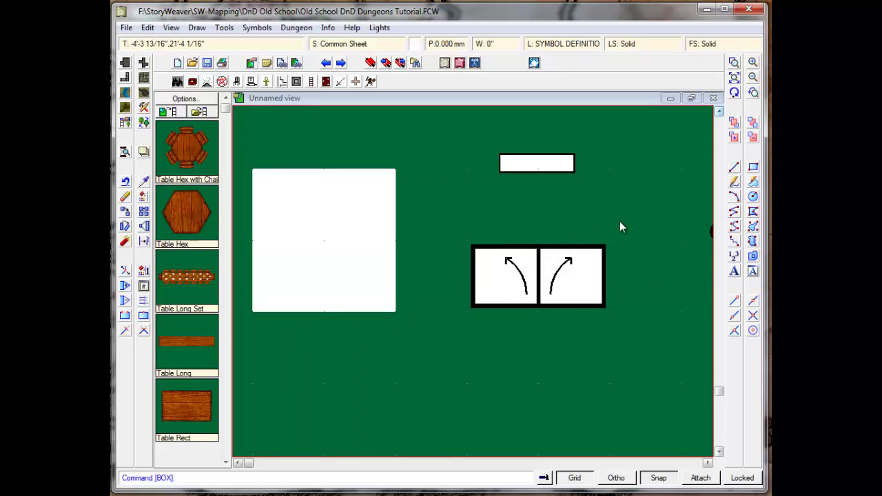
Draw a thick black 3-inch box border over the white square
left_click(489, 43)
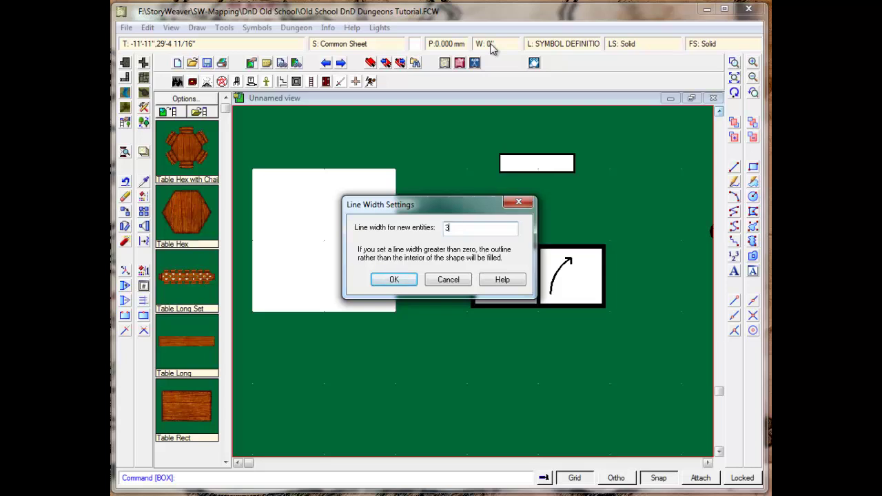
key("Return")
left_click(414, 44)
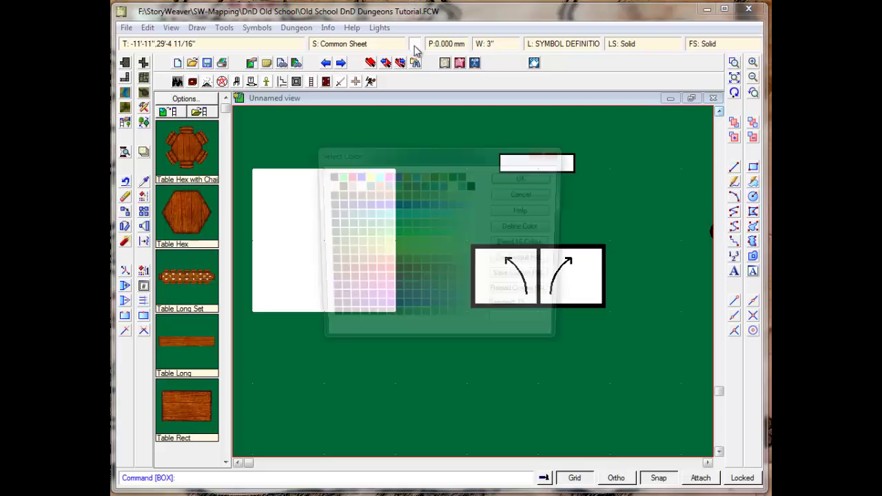
left_click(328, 176)
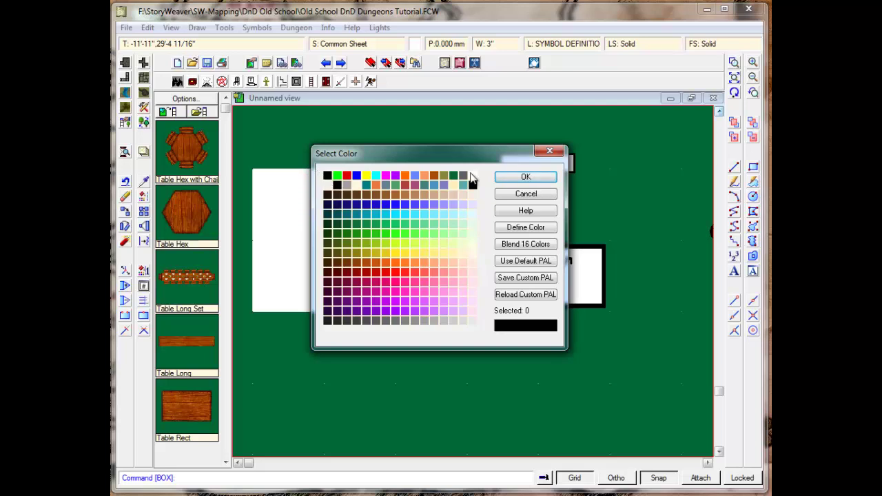
left_click(524, 177)
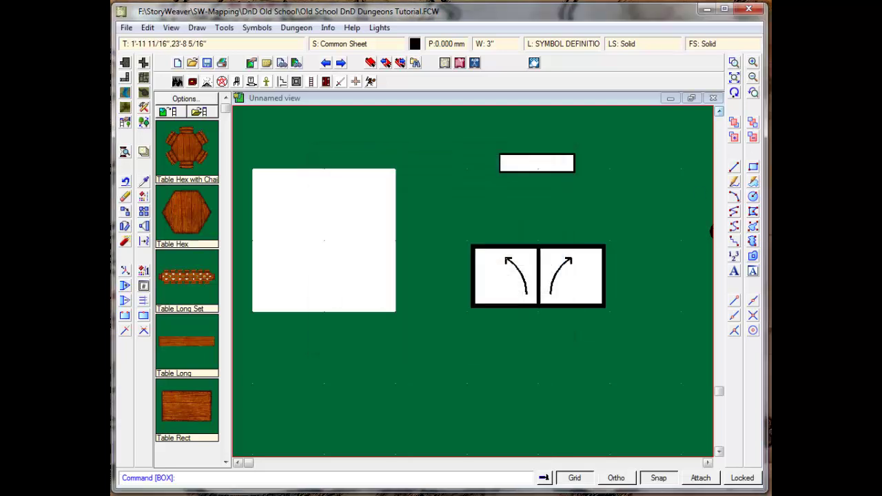
left_click(753, 169)
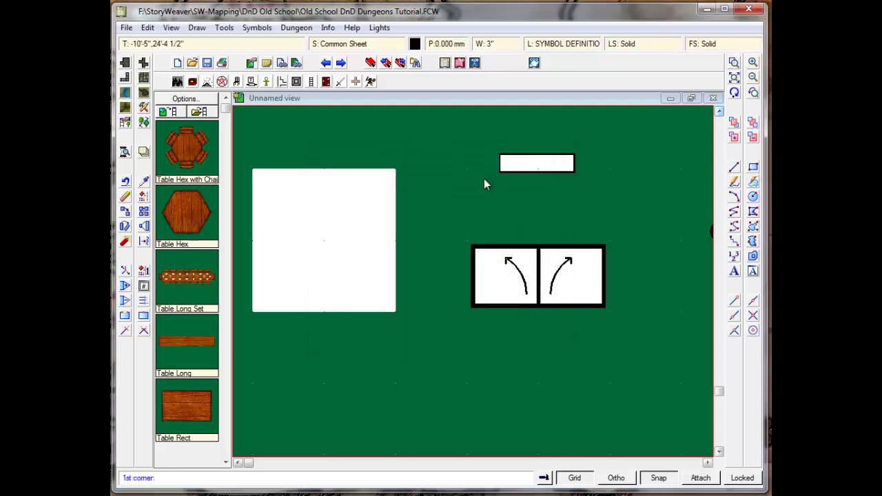
left_click(254, 171)
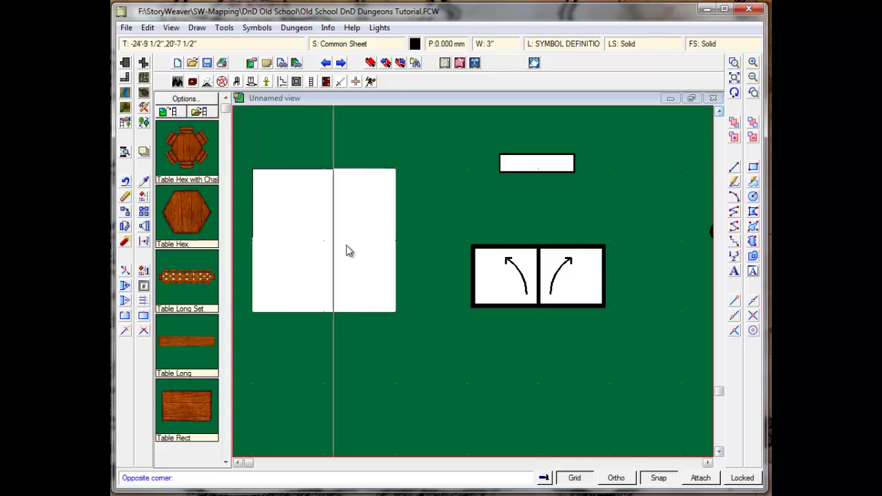
left_click(396, 312)
Draw horizontal and vertical midlines splitting the square into four quadrants
left_click(734, 168)
left_click(255, 242)
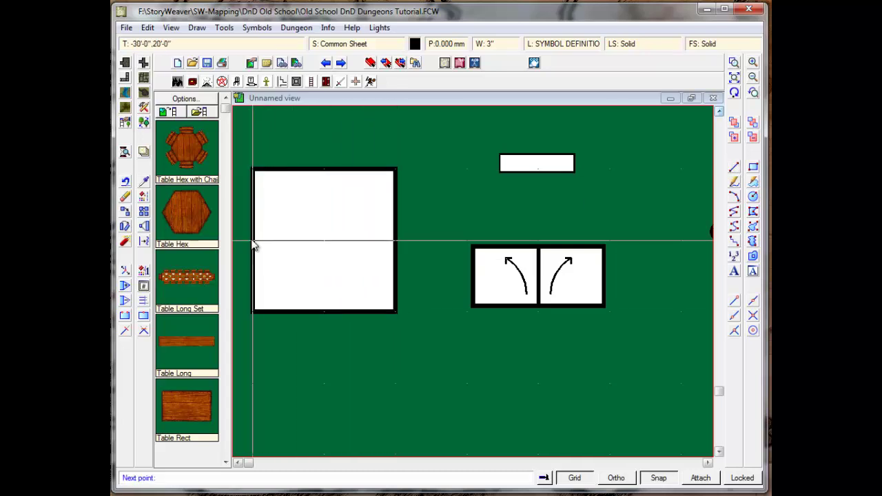
left_click(395, 242)
right_click(327, 191)
right_click(327, 173)
left_click(327, 171)
left_click(326, 312)
right_click(322, 309)
right_click(319, 305)
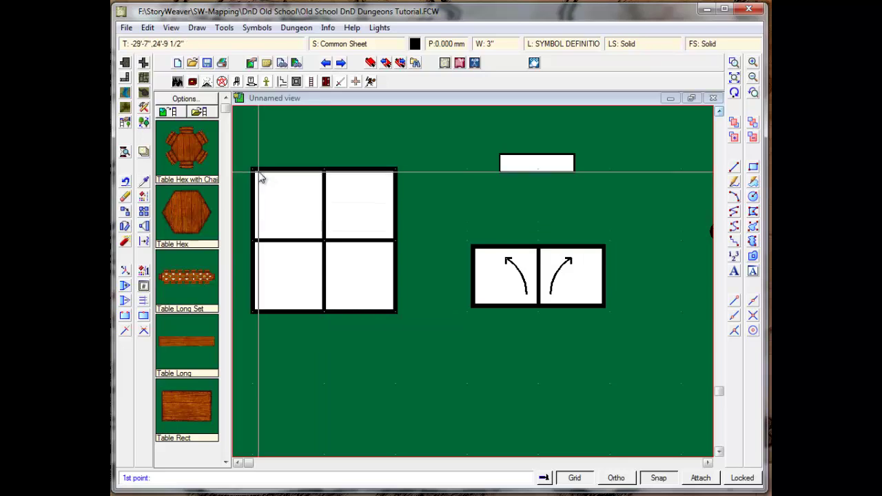
At 2" line width, draw two vertical step lines down the top-left quadrant's left side
left_click(482, 44)
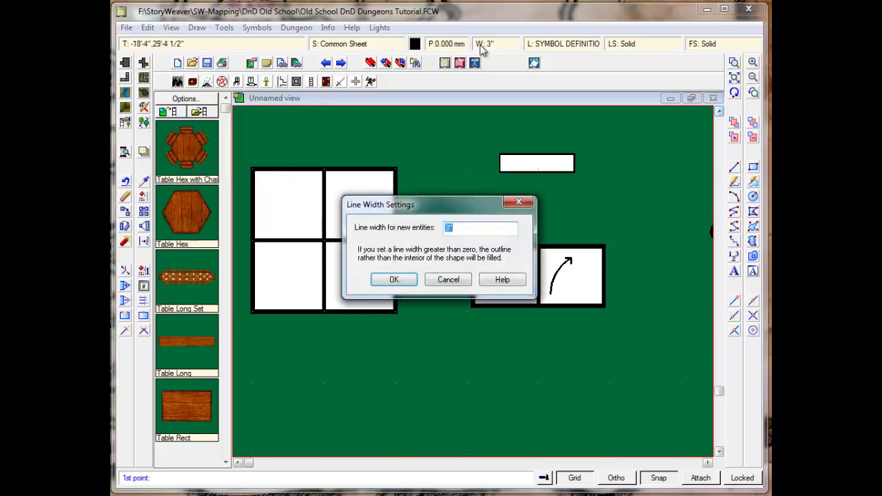
type("2\"")
key("Return")
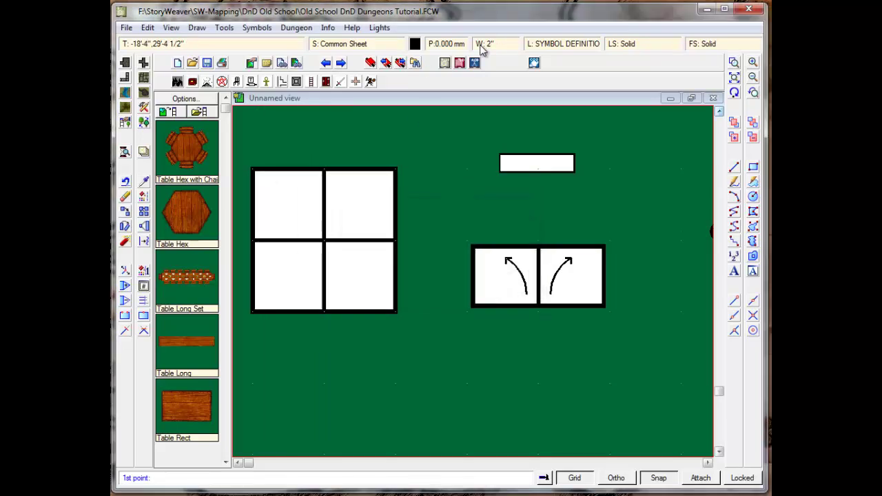
left_click(261, 176)
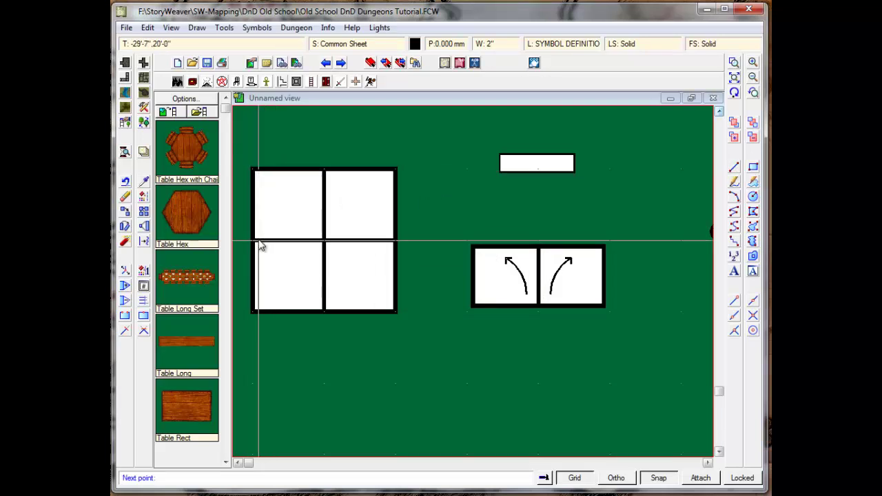
left_click(261, 243)
right_click(261, 243)
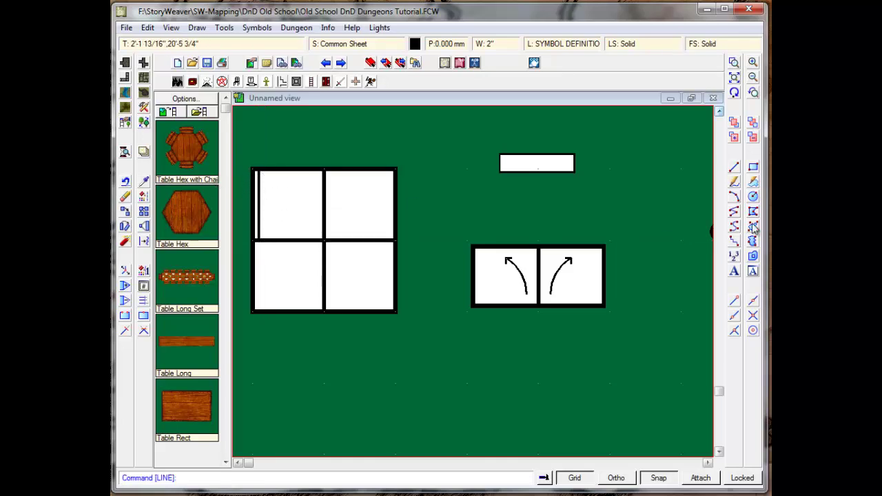
left_click(736, 170)
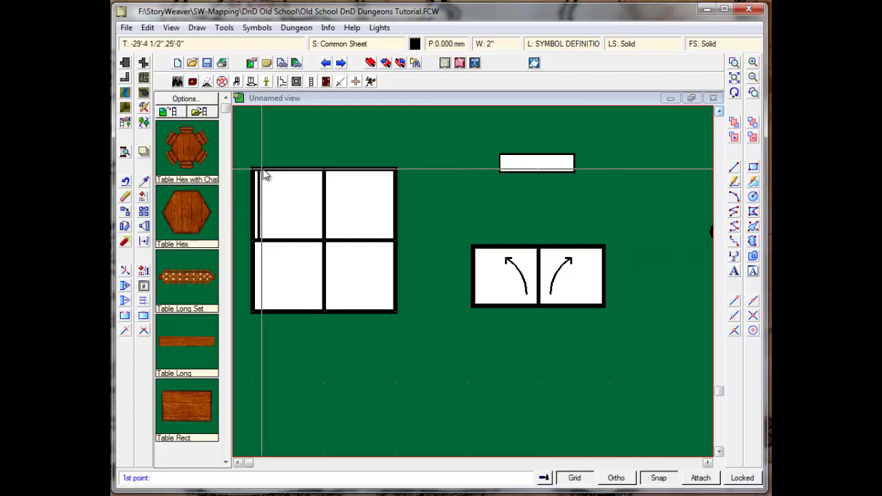
left_click(258, 180)
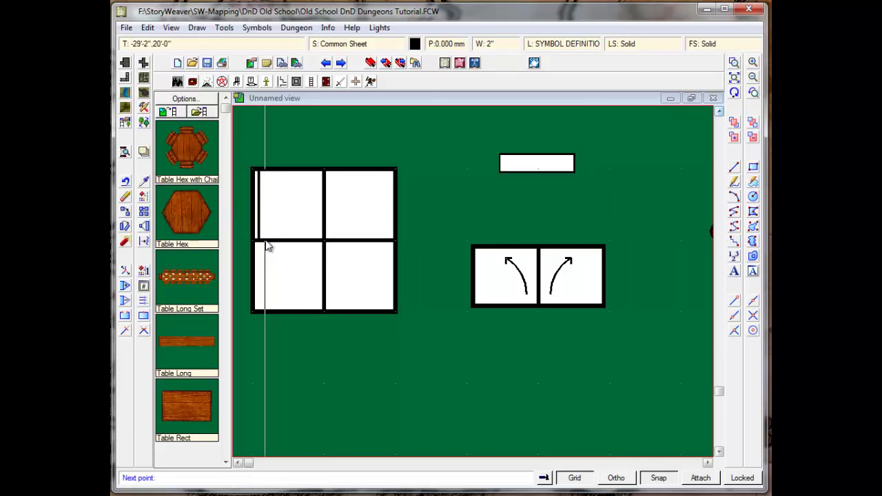
left_click(266, 245)
right_click(266, 245)
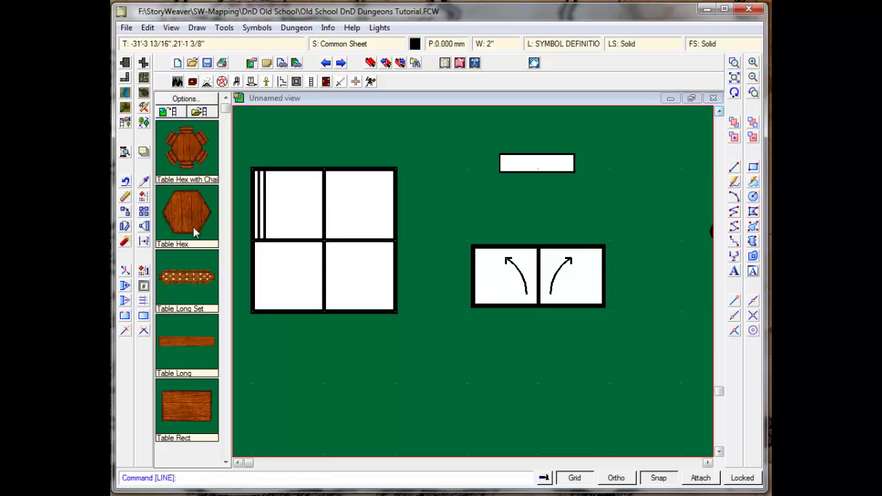
Copy the two step lines, using the quadrant's top-left corner as the reference point
left_click(143, 213)
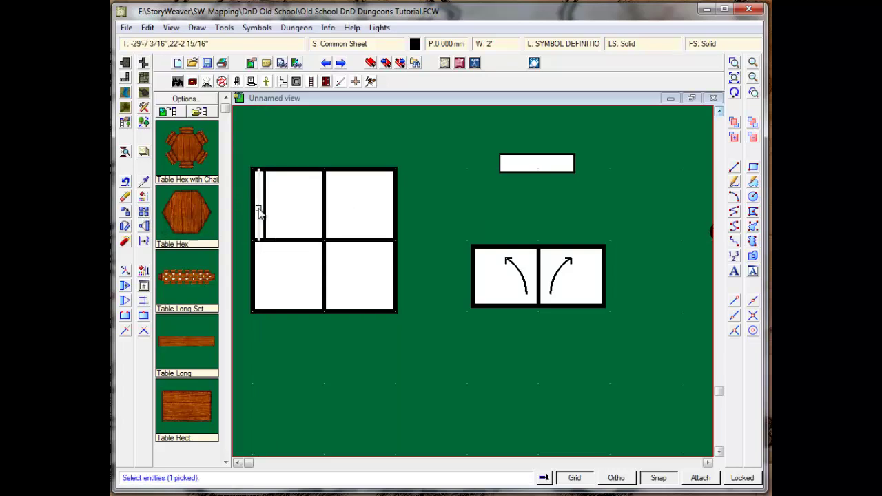
right_click(271, 213)
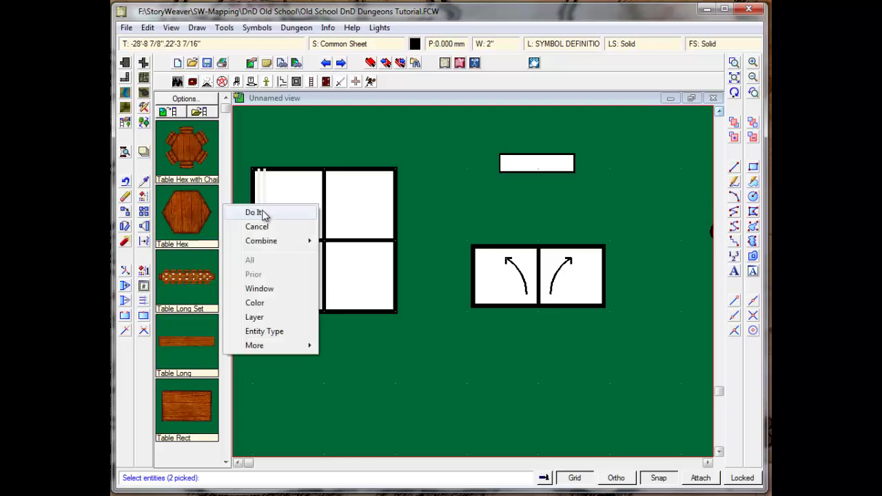
left_click(263, 213)
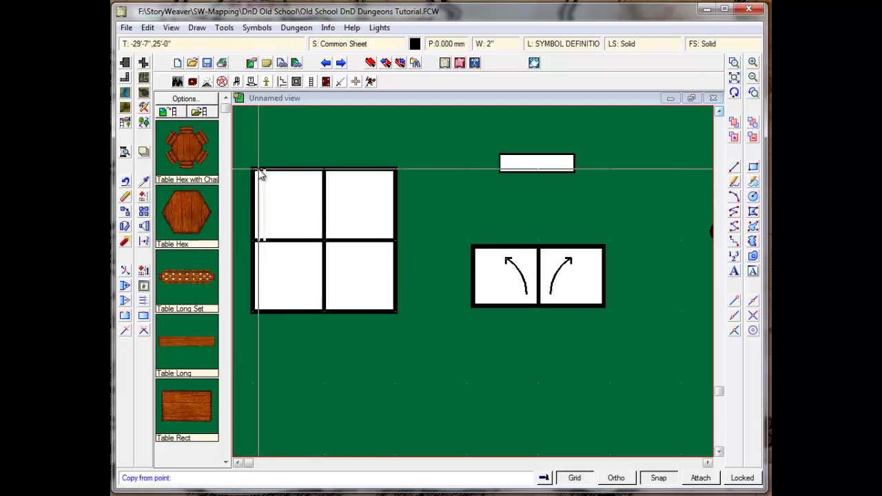
left_click(258, 171)
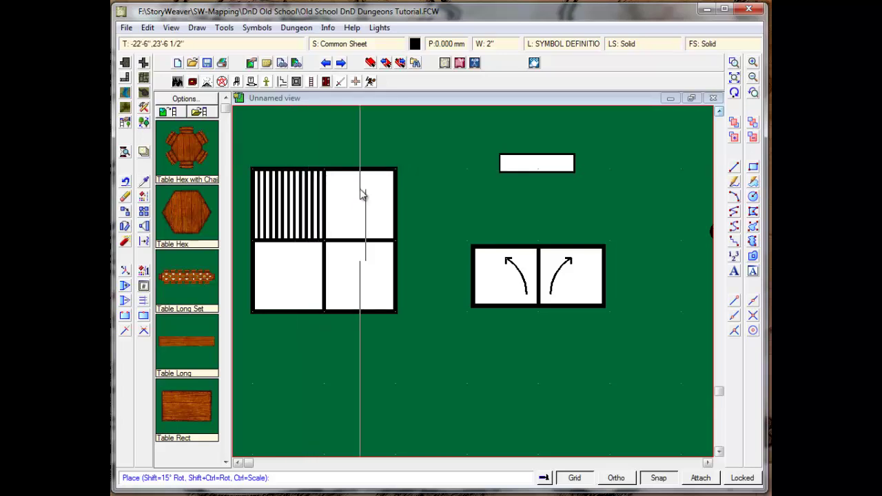
Place the final step-line copy, then draw a diagonal from the lower-left to upper-right corner
left_click(522, 149)
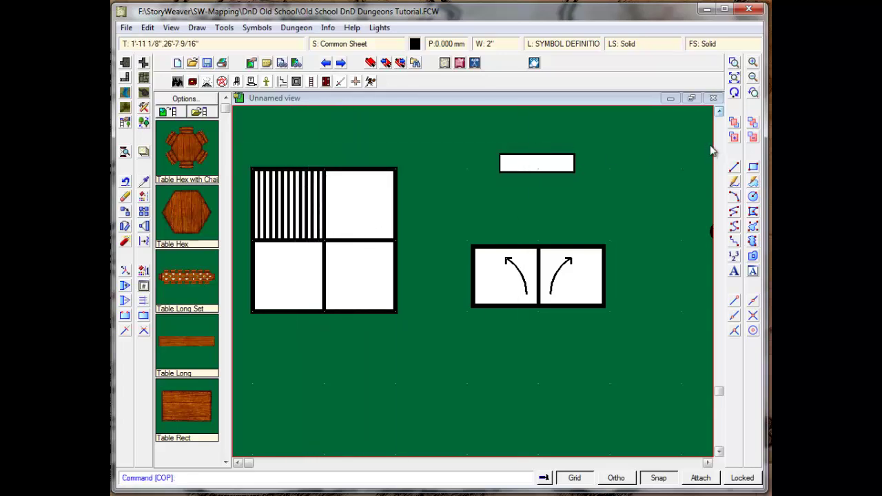
left_click(735, 172)
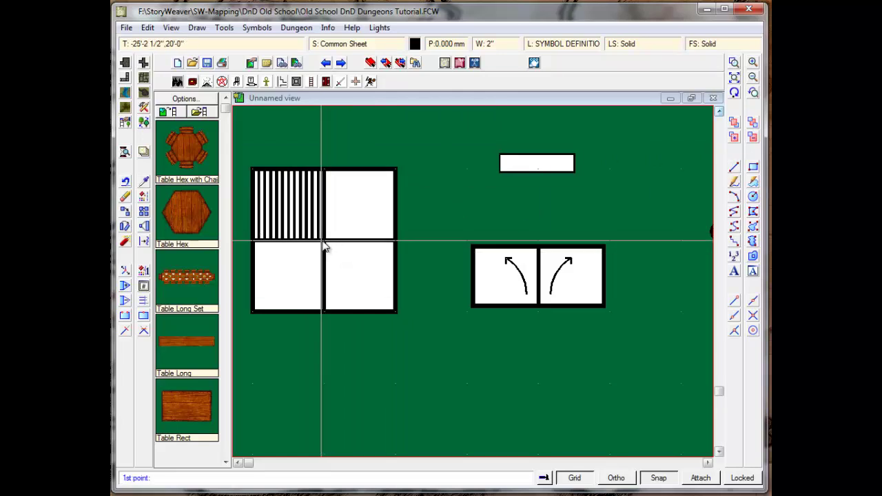
left_click(253, 312)
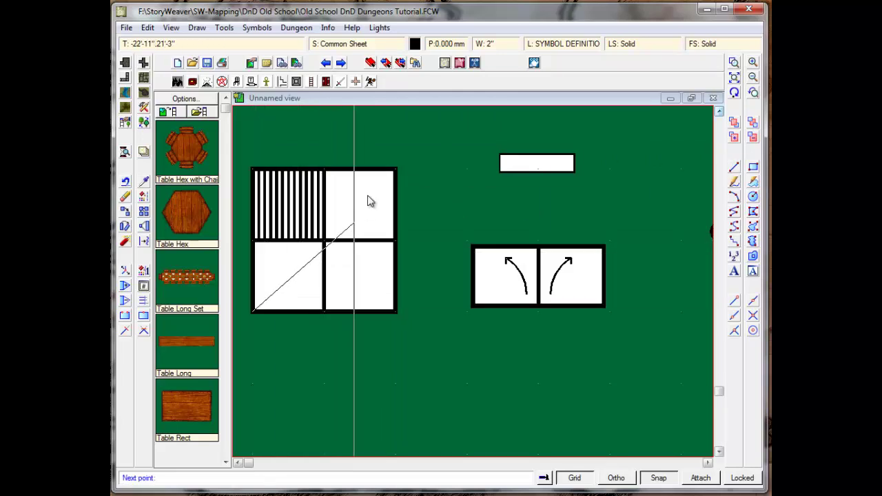
left_click(396, 171)
right_click(326, 246)
Draw a diagonal from the square's centre to its lower-right corner
left_click(324, 242)
left_click(395, 312)
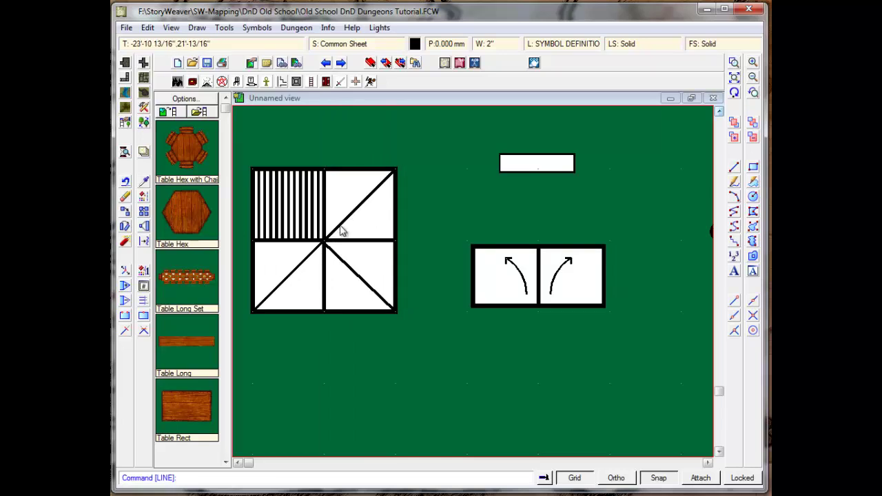
key("ctrl+z")
right_click(330, 242)
left_click(329, 248)
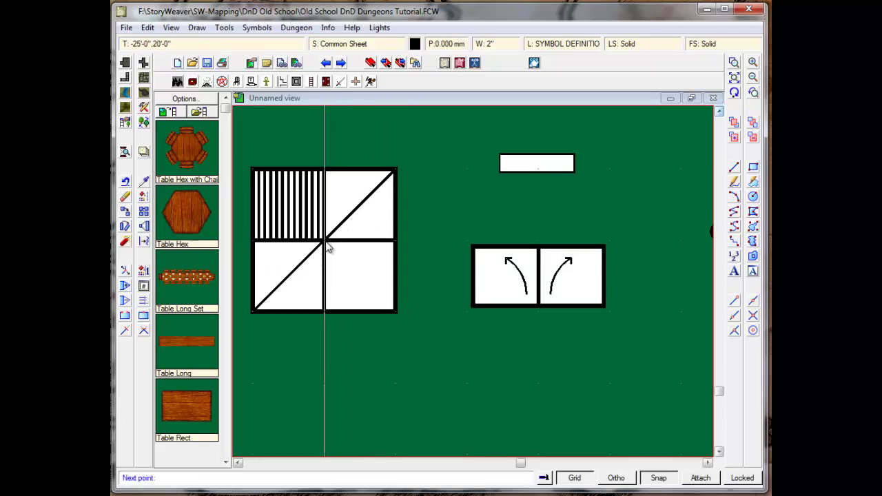
left_click(396, 312)
right_click(397, 316)
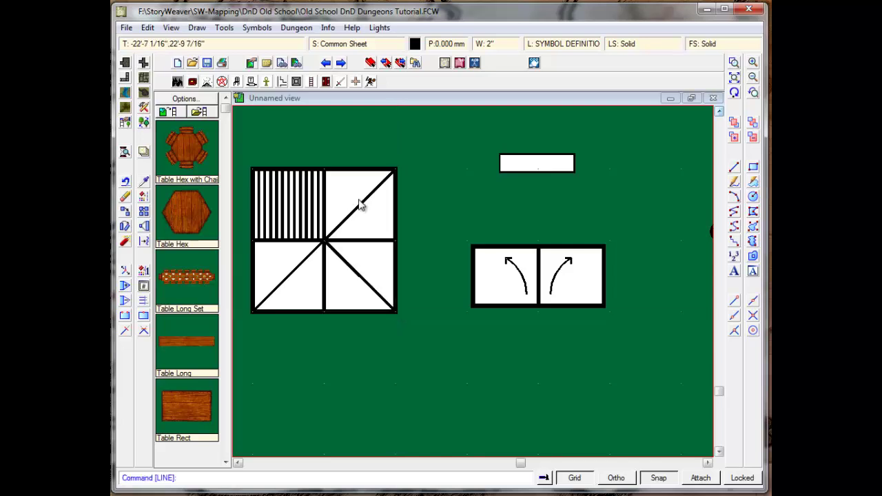